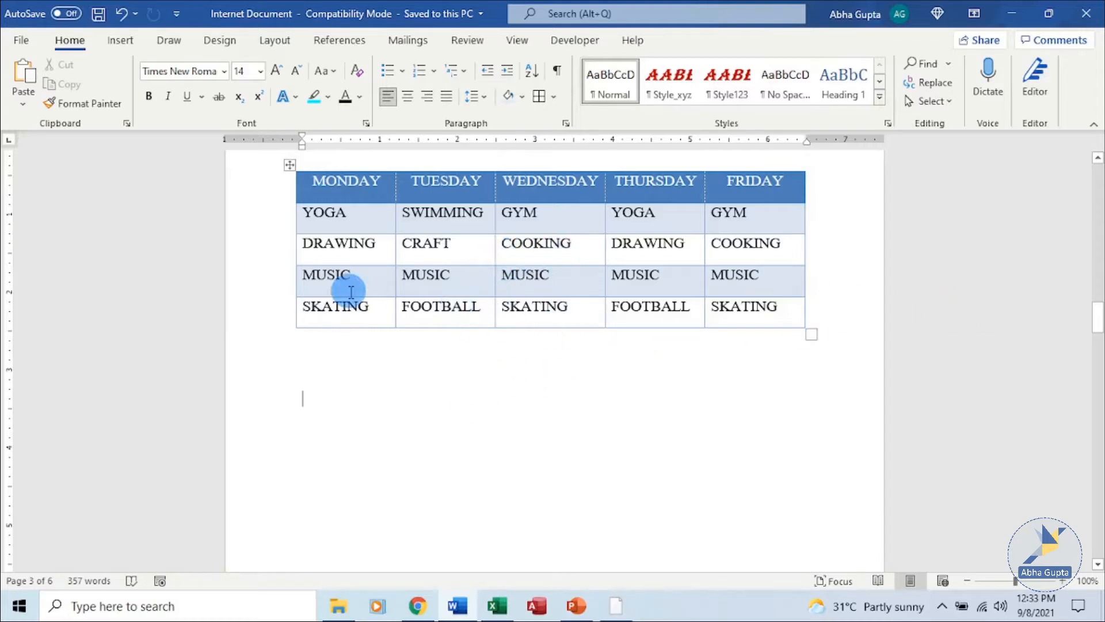
- Open the Insert Table size dialog, then close it without inserting a table
{"action": "mouse_move", "coordinate": [290, 300]}
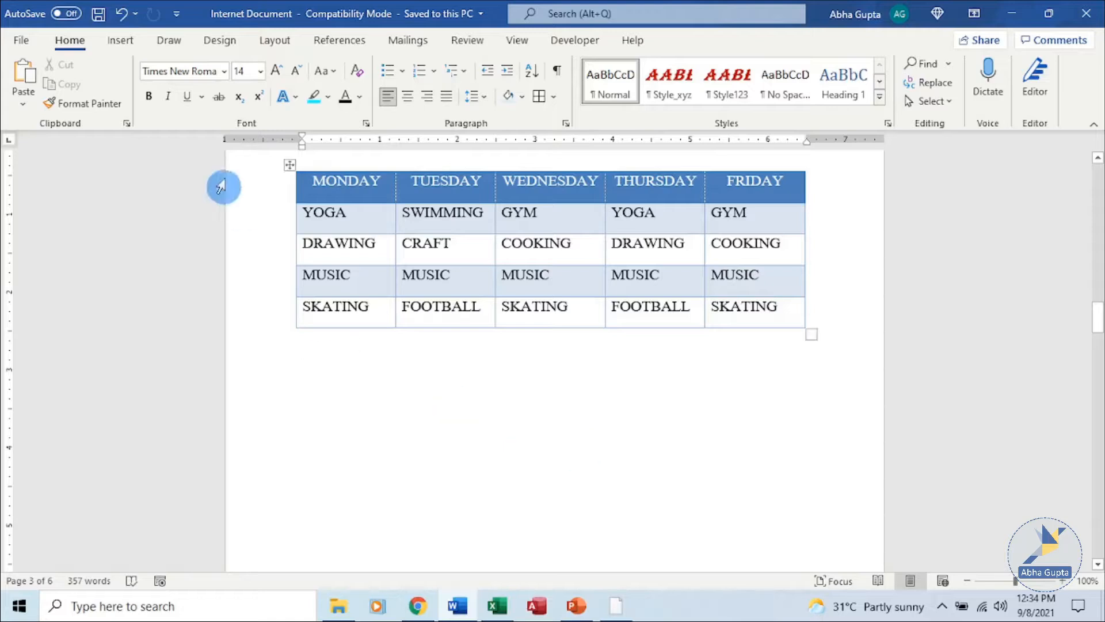
{"action": "left_click", "coordinate": [123, 45]}
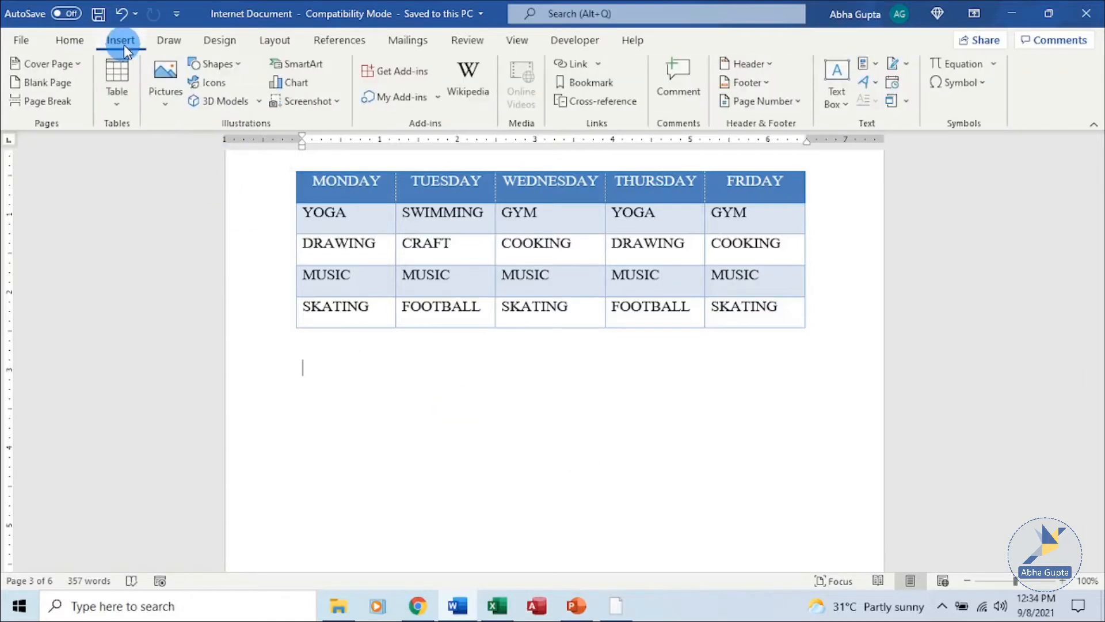
{"action": "left_click", "coordinate": [115, 102]}
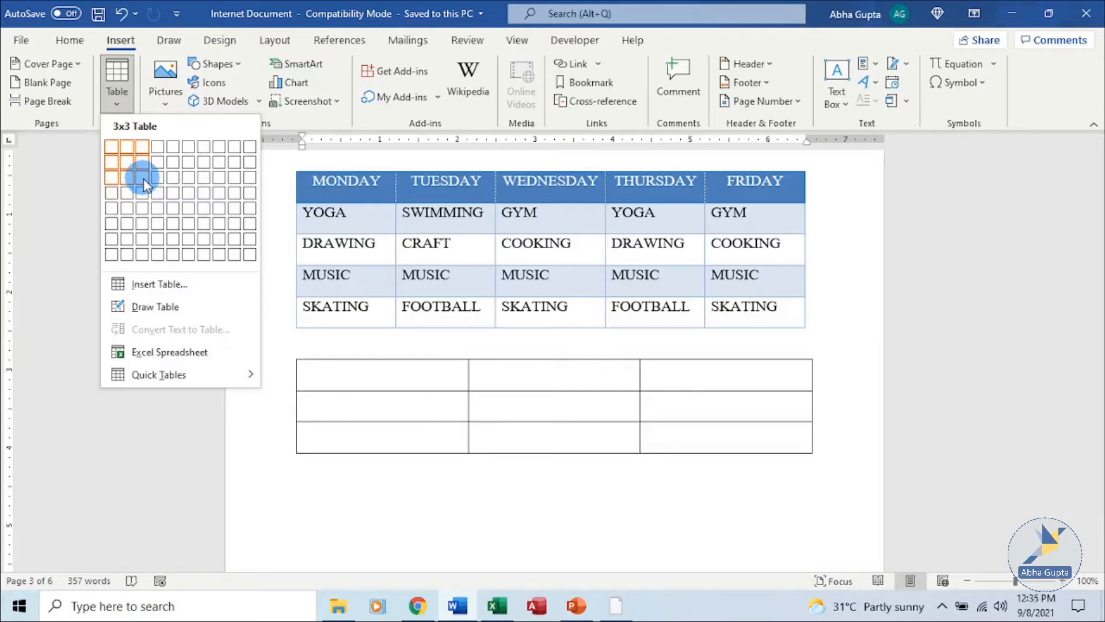
{"action": "left_click", "coordinate": [190, 287]}
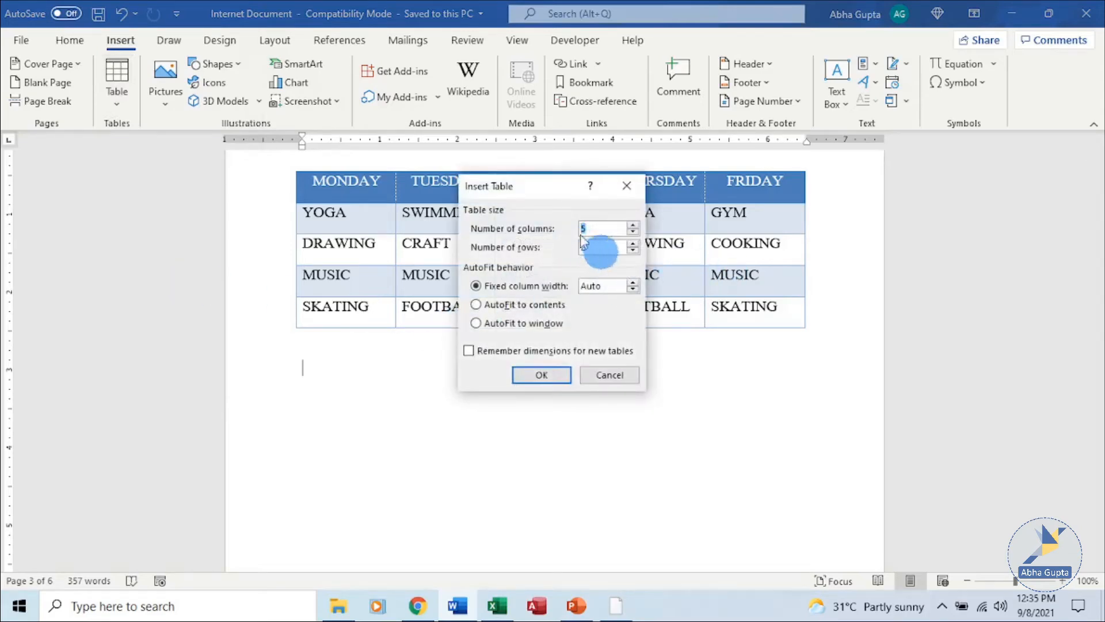
{"action": "left_click_drag", "start_coordinate": [556, 195], "coordinate": [169, 191]}
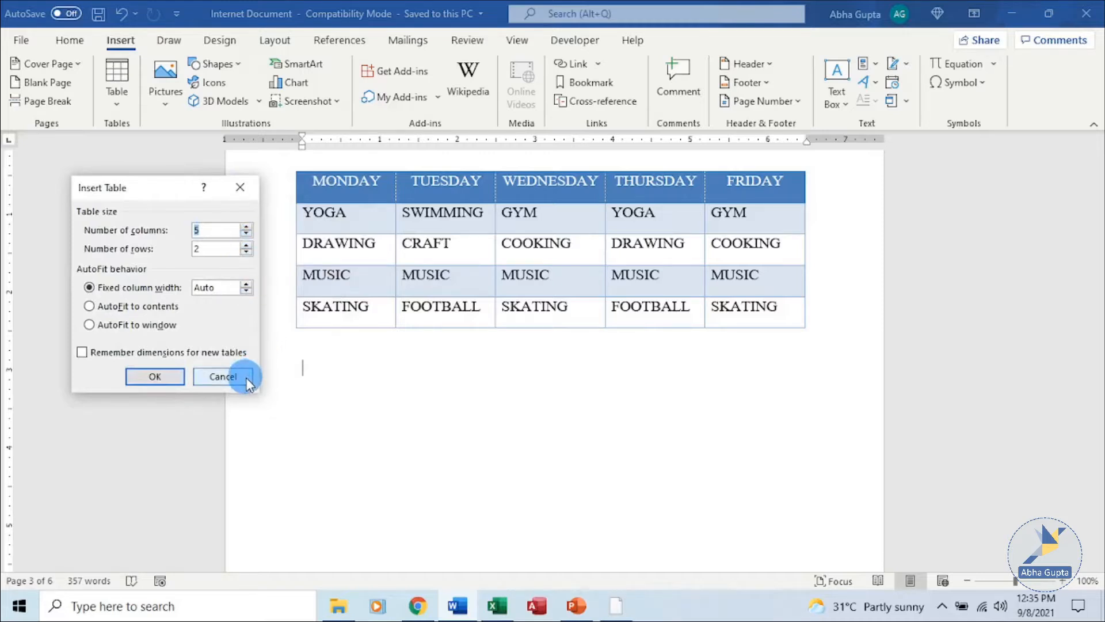
{"action": "left_click", "coordinate": [223, 377]}
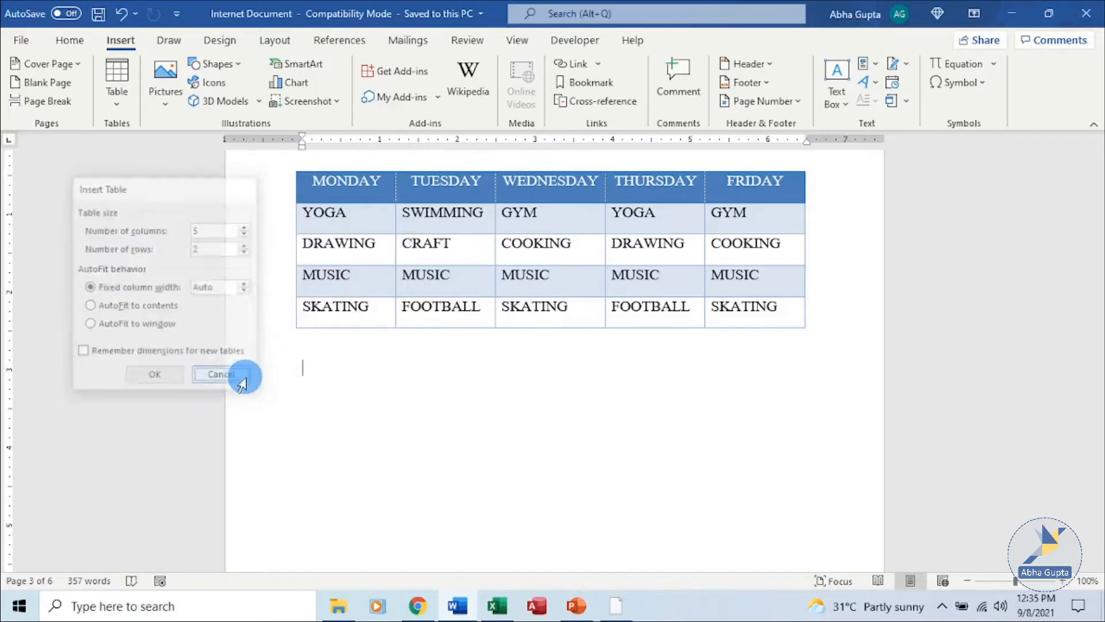
- Hand-draw a table below the weekday table with five cells in row one and a second row
{"action": "left_click", "coordinate": [118, 89]}
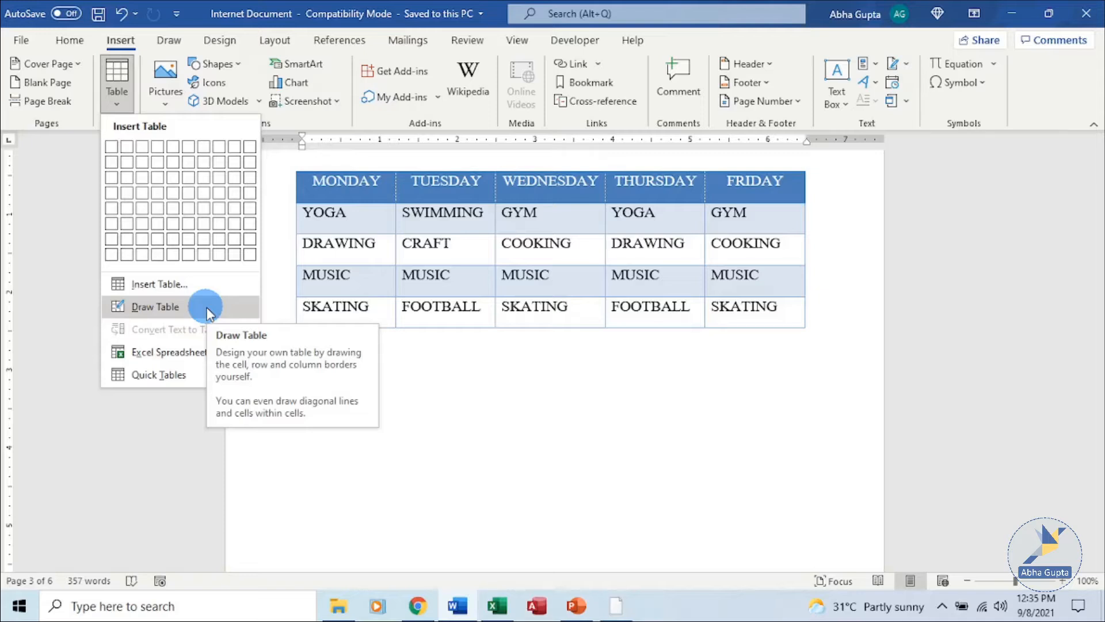
{"action": "left_click", "coordinate": [207, 311]}
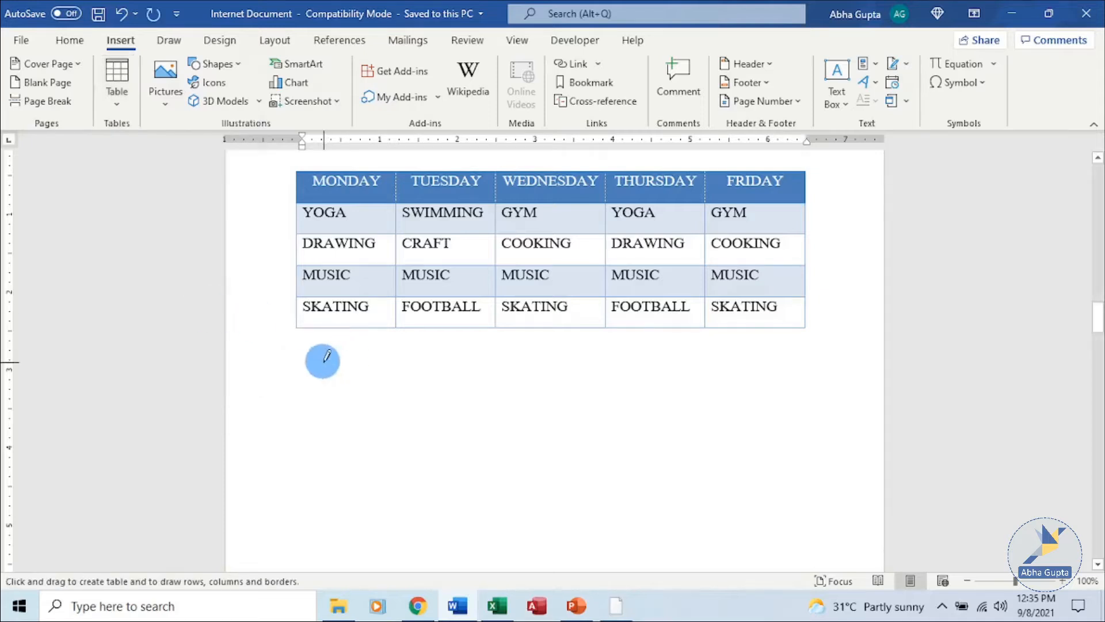
{"action": "mouse_move", "coordinate": [302, 365]}
{"action": "left_mouse_down"}
{"action": "mouse_move", "coordinate": [373, 390]}
{"action": "mouse_move", "coordinate": [676, 444]}
{"action": "mouse_move", "coordinate": [716, 405]}
{"action": "mouse_move", "coordinate": [795, 385]}
{"action": "mouse_move", "coordinate": [805, 397]}
{"action": "left_mouse_up"}
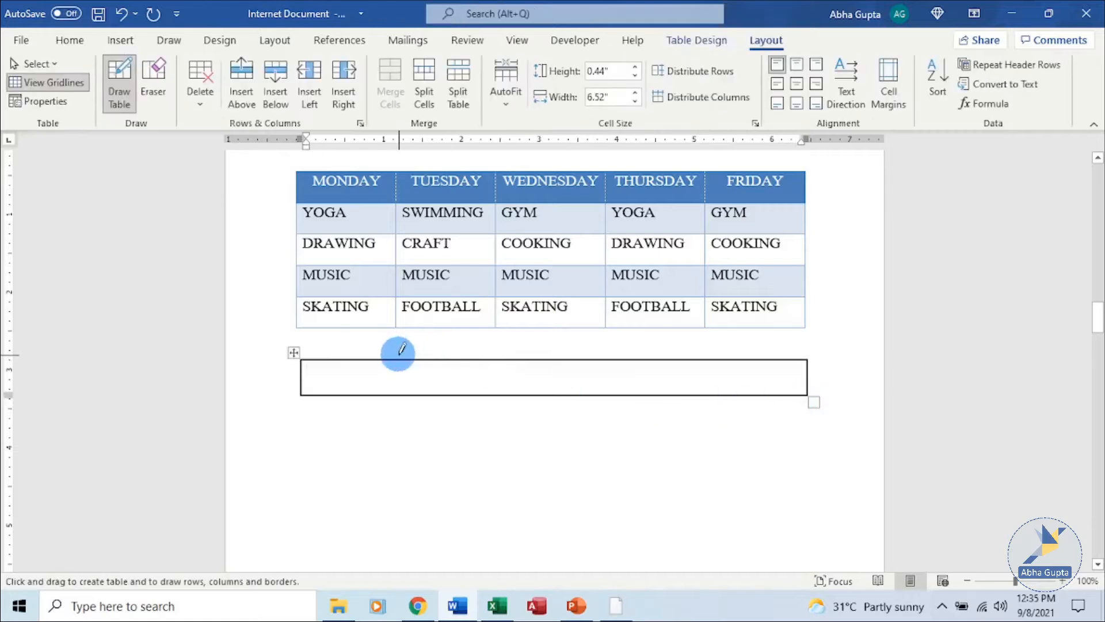
{"action": "left_click_drag", "start_coordinate": [399, 357], "coordinate": [398, 394]}
{"action": "left_click_drag", "start_coordinate": [517, 356], "coordinate": [512, 395]}
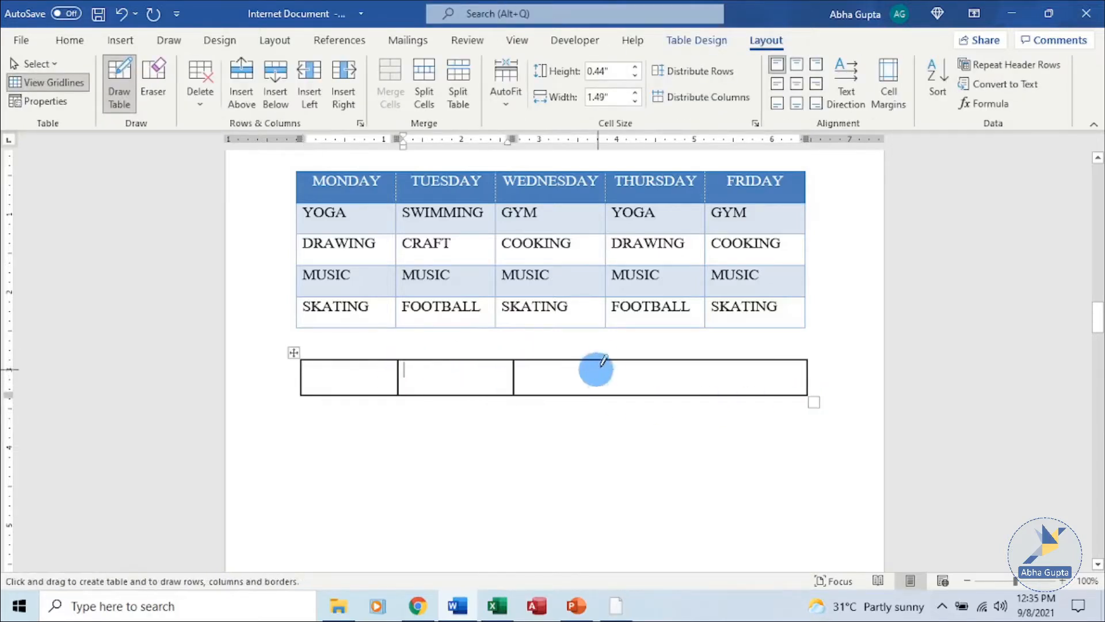
{"action": "left_click_drag", "start_coordinate": [614, 362], "coordinate": [615, 394]}
{"action": "left_click_drag", "start_coordinate": [733, 361], "coordinate": [740, 394]}
{"action": "mouse_move", "coordinate": [302, 394]}
{"action": "left_mouse_down"}
{"action": "mouse_move", "coordinate": [307, 432]}
{"action": "mouse_move", "coordinate": [633, 464]}
{"action": "mouse_move", "coordinate": [814, 433]}
{"action": "left_mouse_up"}
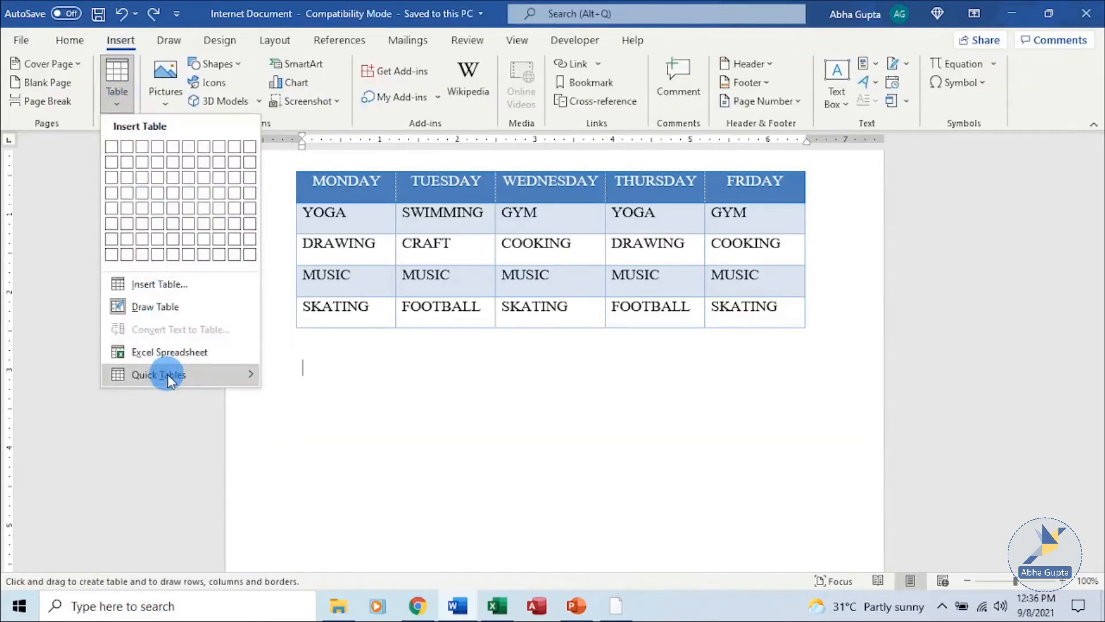
- Browse the Quick Tables options, then embed an Excel Spreadsheet below the weekday timetable
{"action": "mouse_move", "coordinate": [168, 375]}
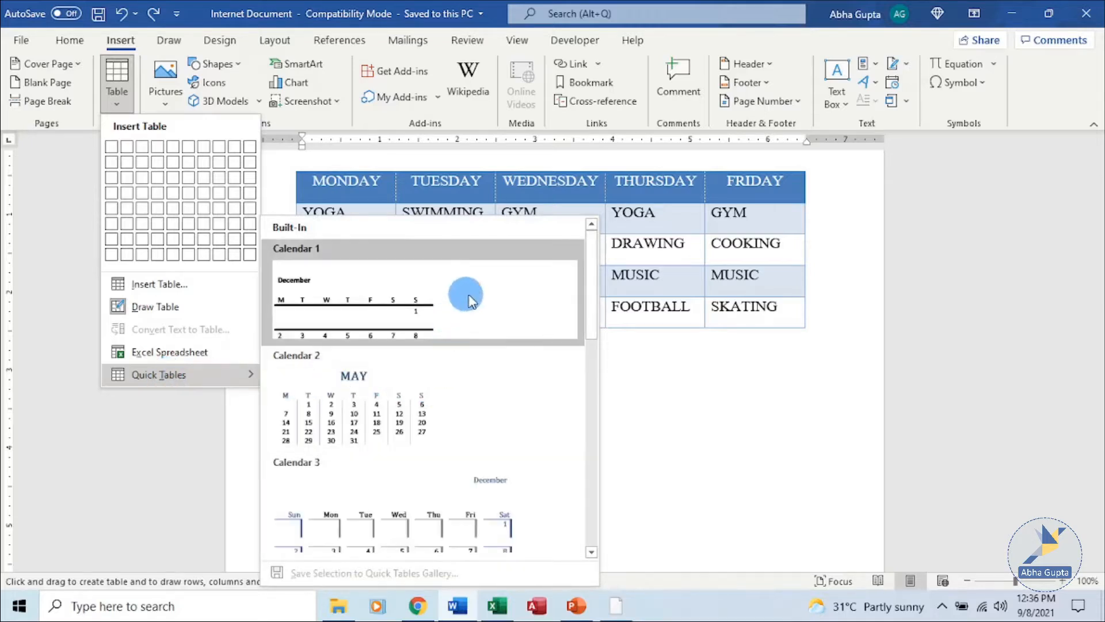
{"action": "scroll", "coordinate": [486, 418], "scroll_direction": "down", "scroll_amount": 5}
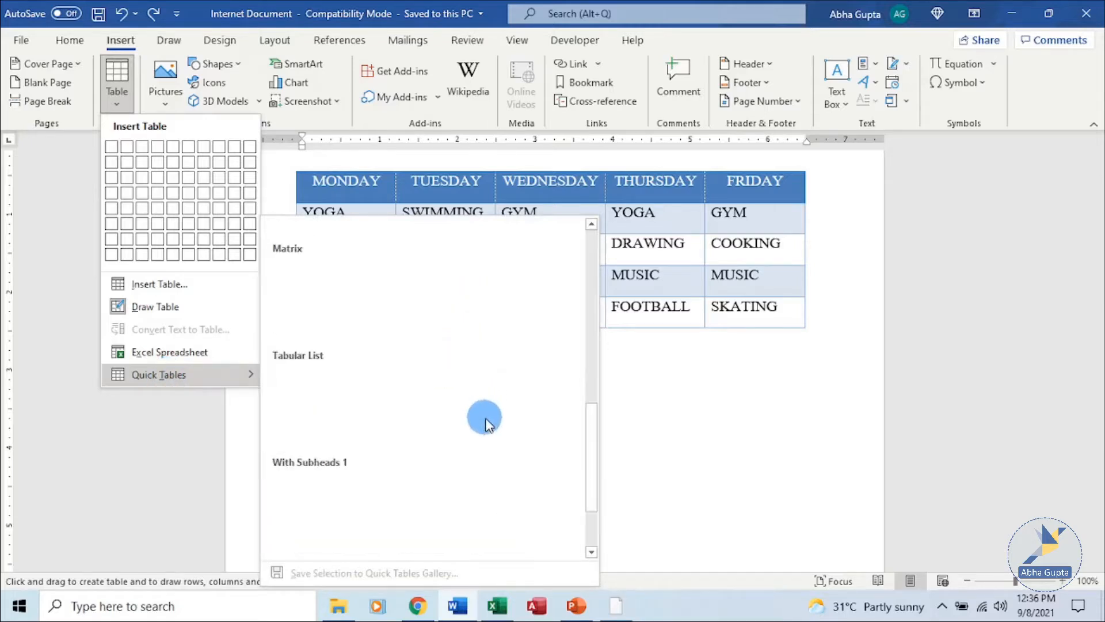
{"action": "scroll", "coordinate": [478, 391], "scroll_direction": "down", "scroll_amount": 1}
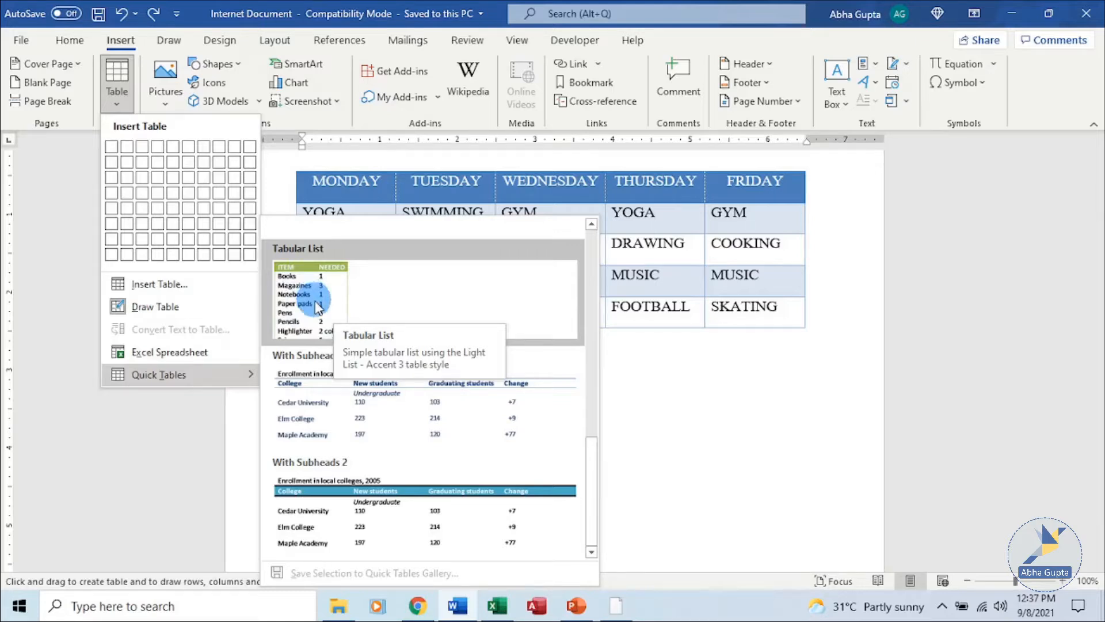
{"action": "left_click", "coordinate": [177, 358]}
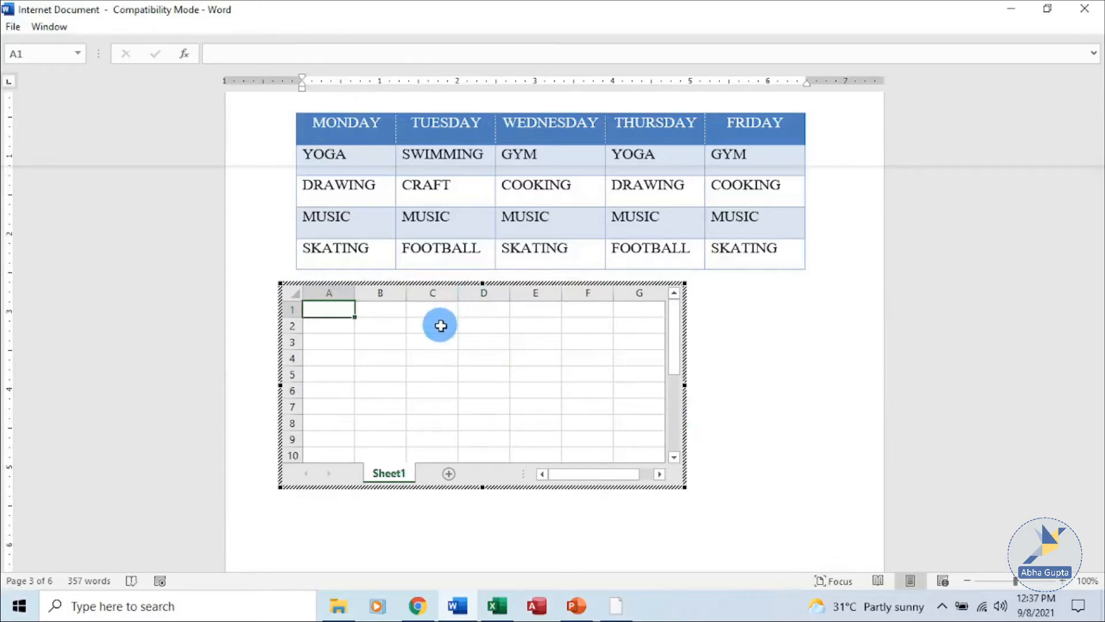
- Select cells C2 to D5 in the embedded Excel worksheet
{"action": "left_click_drag", "start_coordinate": [439, 323], "coordinate": [506, 368]}
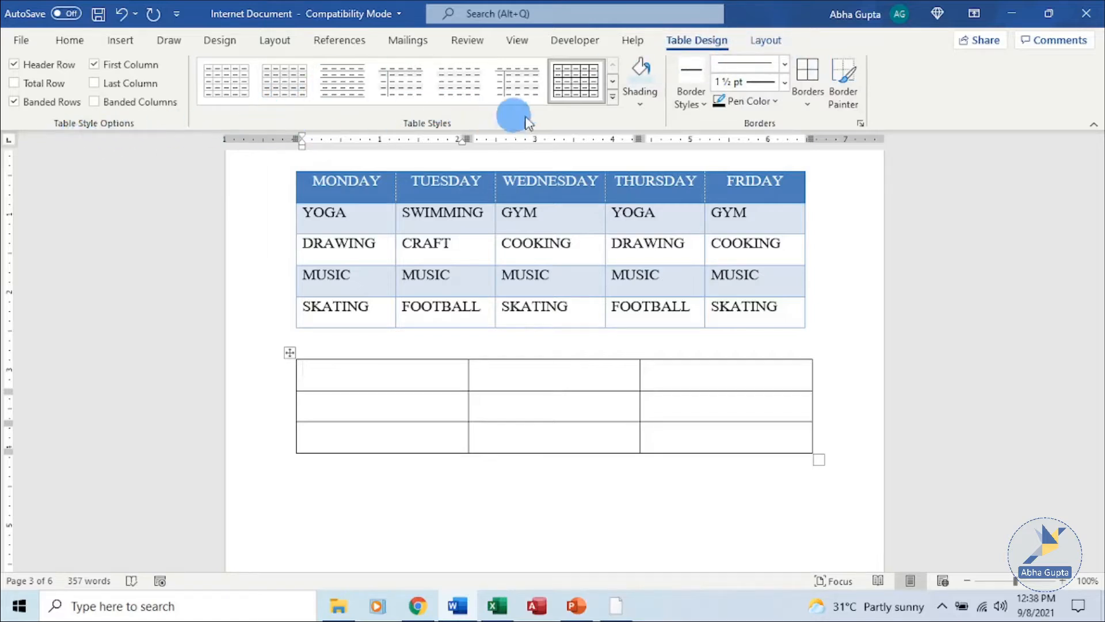
- Show the table Layout options and scroll back to the new blank 3x3 table
{"action": "left_click", "coordinate": [767, 40]}
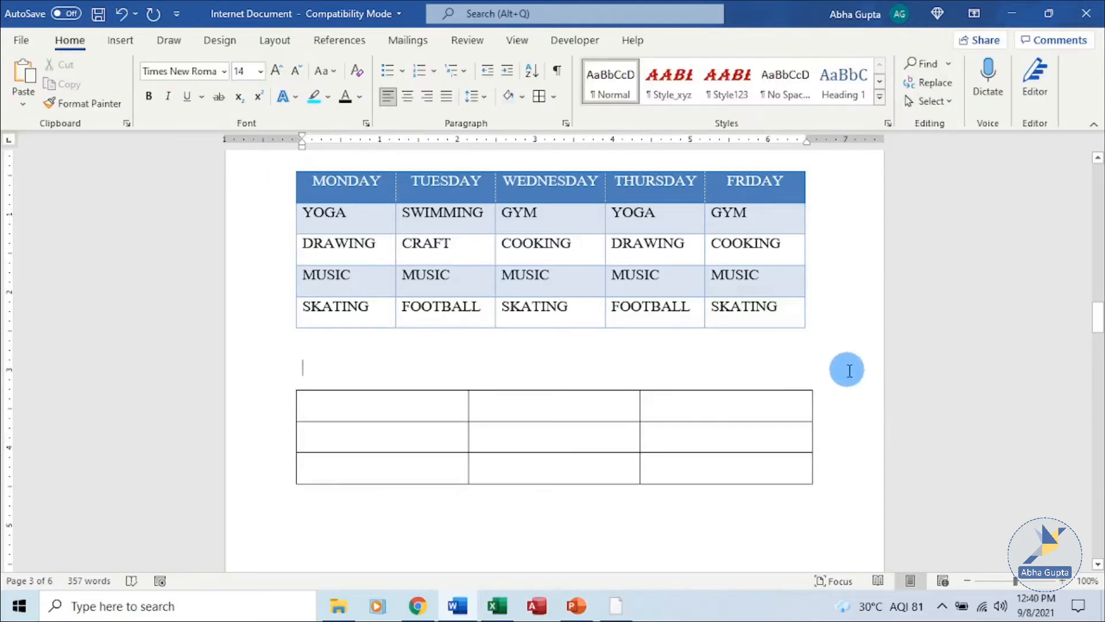
{"action": "scroll", "coordinate": [843, 374], "scroll_direction": "up", "scroll_amount": 10}
{"action": "scroll", "coordinate": [847, 370], "scroll_direction": "up", "scroll_amount": 5}
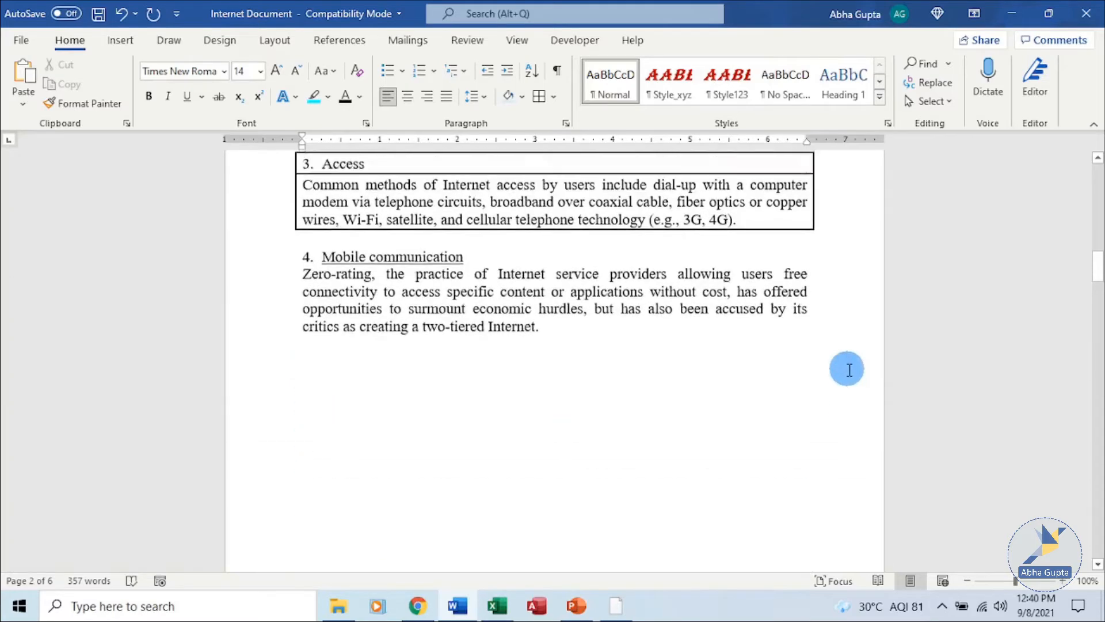
{"action": "scroll", "coordinate": [844, 383], "scroll_direction": "down", "scroll_amount": 10}
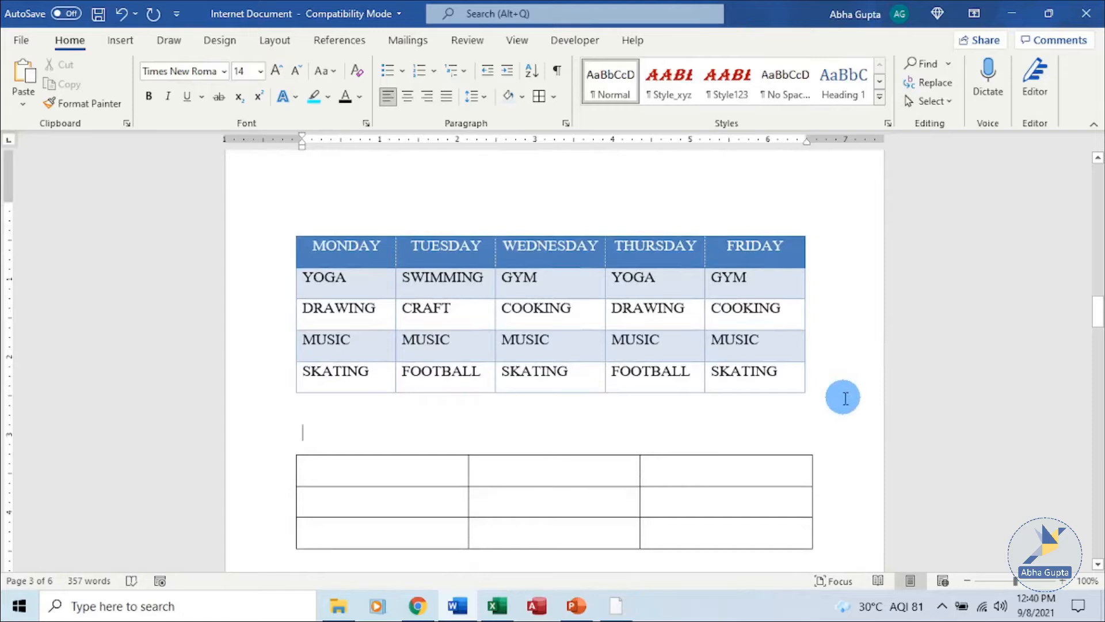
{"action": "scroll", "coordinate": [858, 409], "scroll_direction": "down", "scroll_amount": 2}
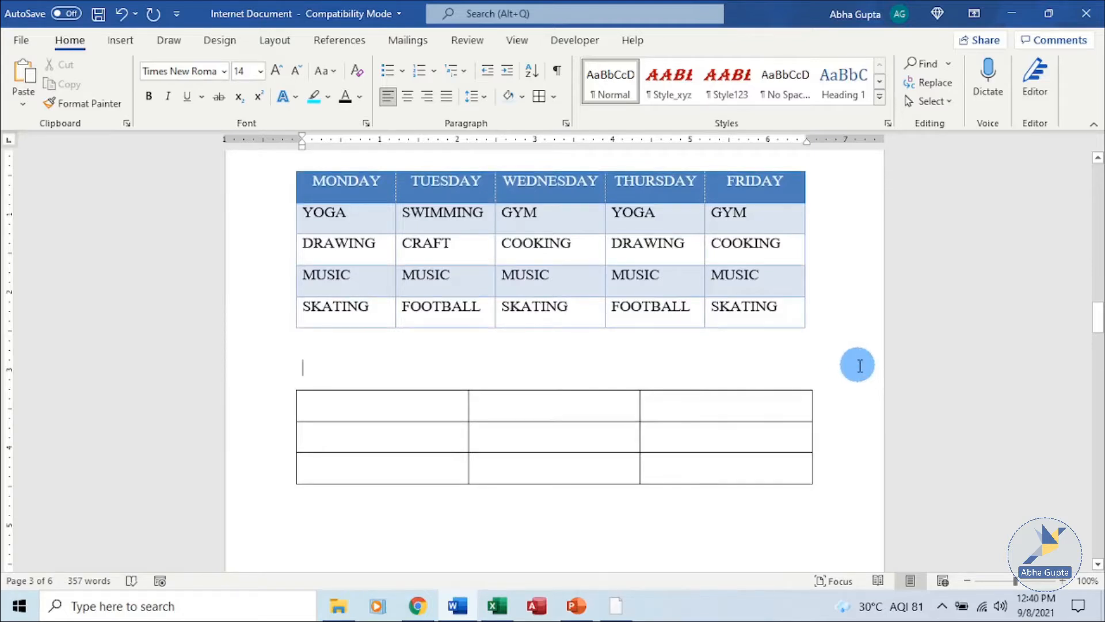
- Type the heading 'INTERNET USERS BY REGION IN INDIA' and enter STATE in the table's first cell
{"action": "type", "text": "INTER"}
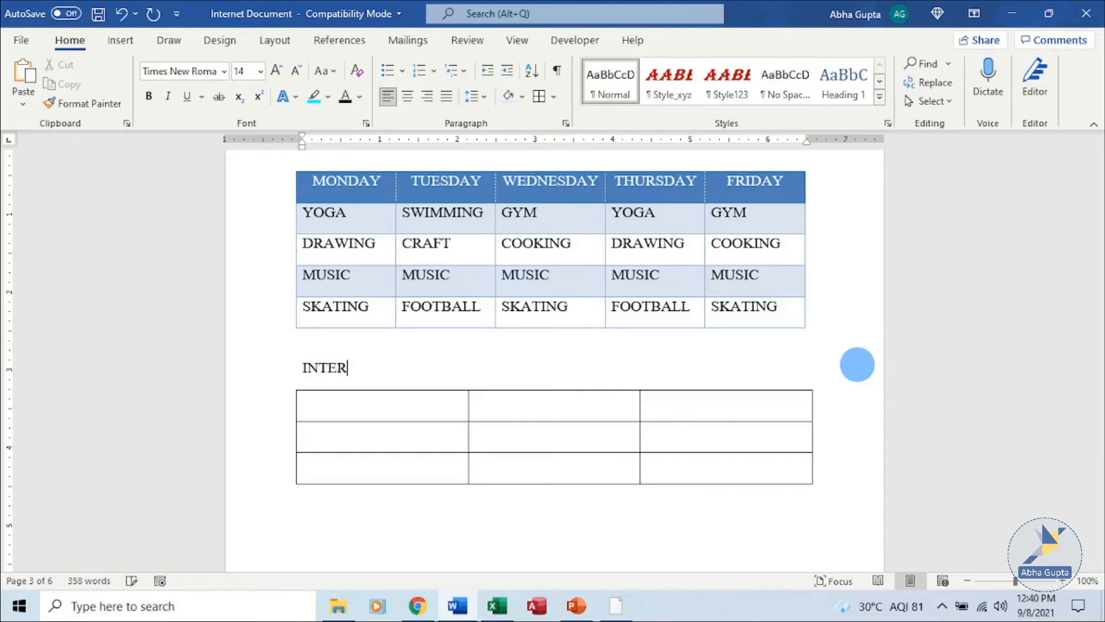
{"action": "type", "text": "NET USERS B"}
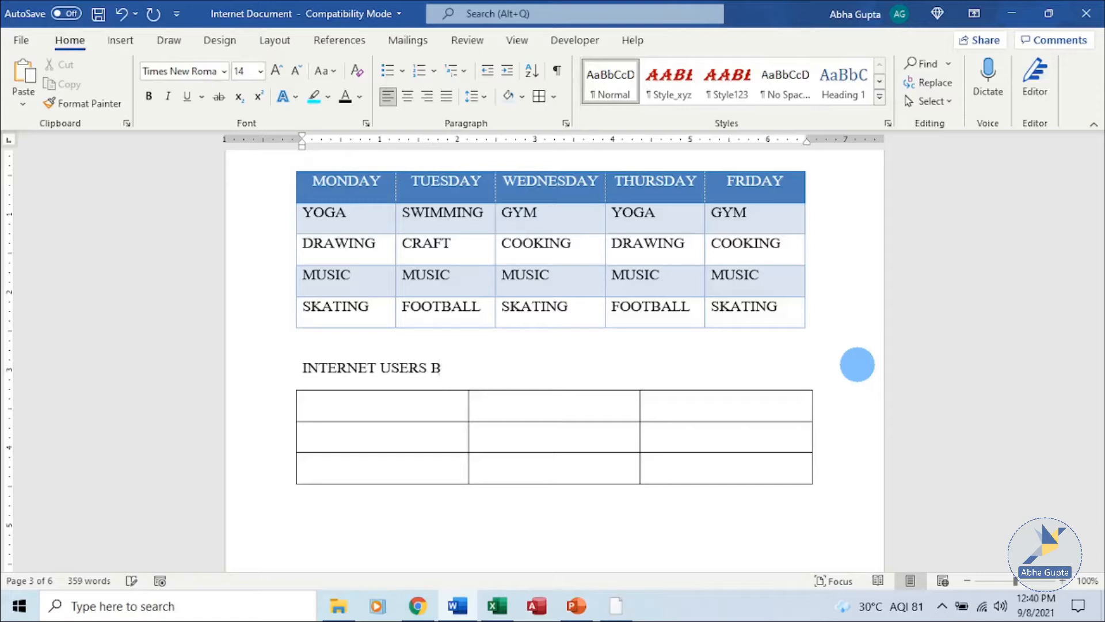
{"action": "type", "text": "Y REGION IN IN"}
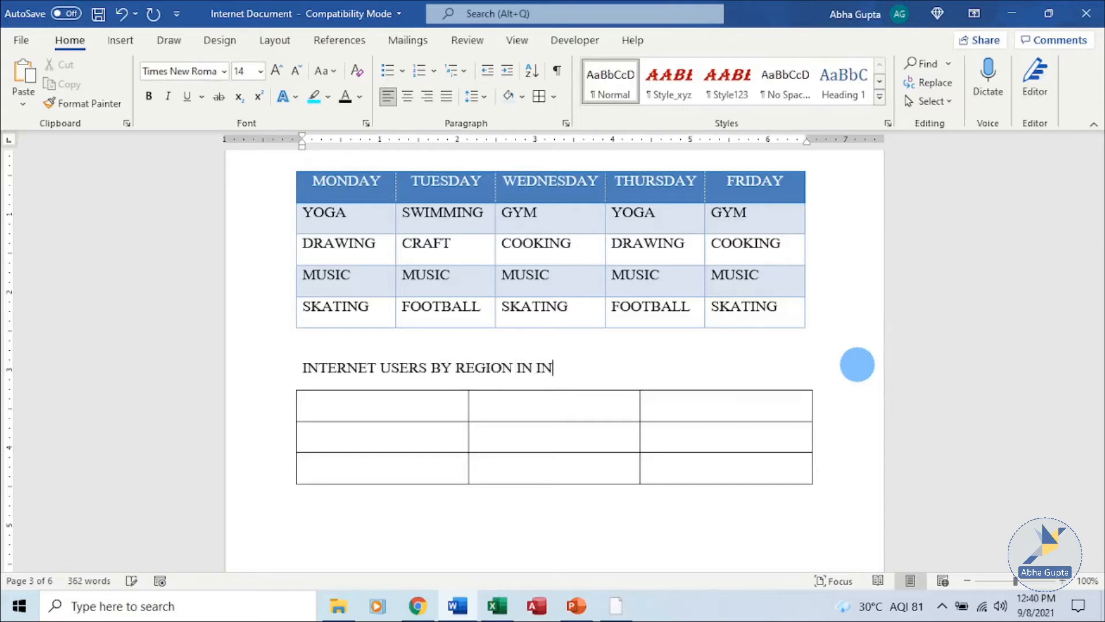
{"action": "type", "text": "DIA"}
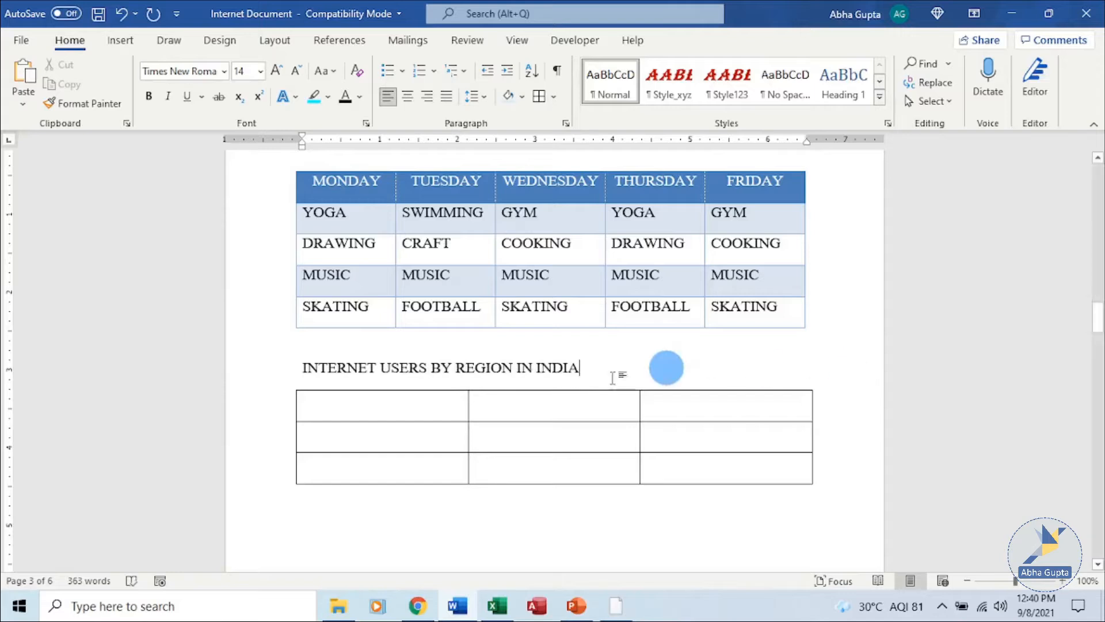
{"action": "left_click", "coordinate": [353, 405]}
{"action": "type", "text": "STATE"}
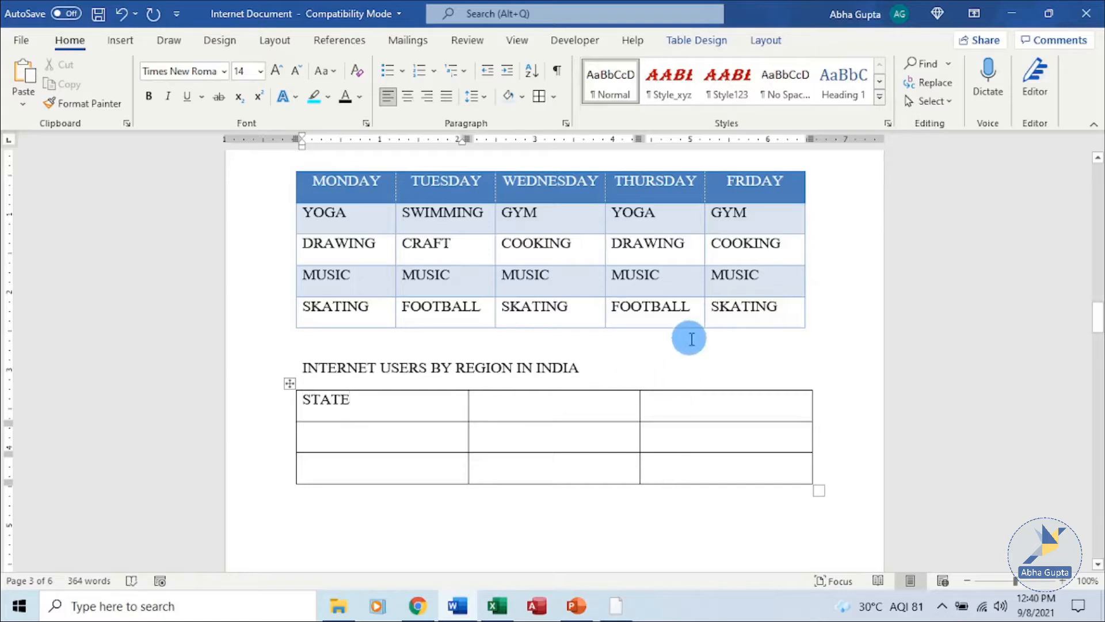
- Enter the column headers AGE B/W 15-18 YRS and AGE B/W 19-25 YRS
{"action": "key", "text": "Tab"}
{"action": "key", "text": "Tab"}
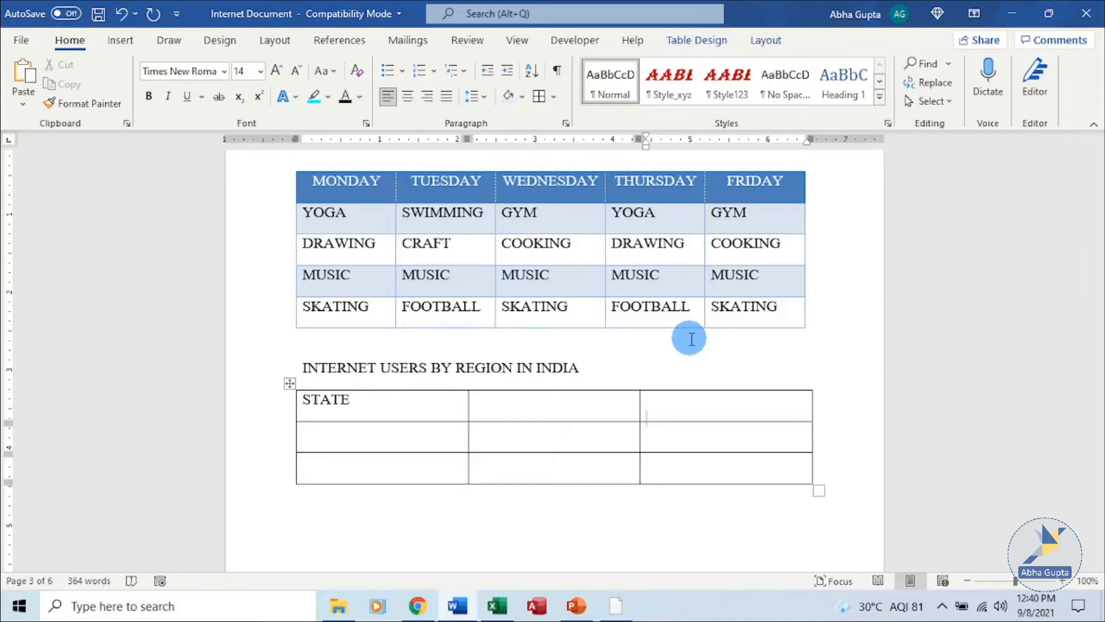
{"action": "key", "text": "shift+Tab"}
{"action": "key", "text": "shift+Tab"}
{"action": "key", "text": "Tab"}
{"action": "key", "text": "Tab"}
{"action": "key", "text": "Down"}
{"action": "key", "text": "Left"}
{"action": "key", "text": "Up"}
{"action": "type", "text": "AGE"}
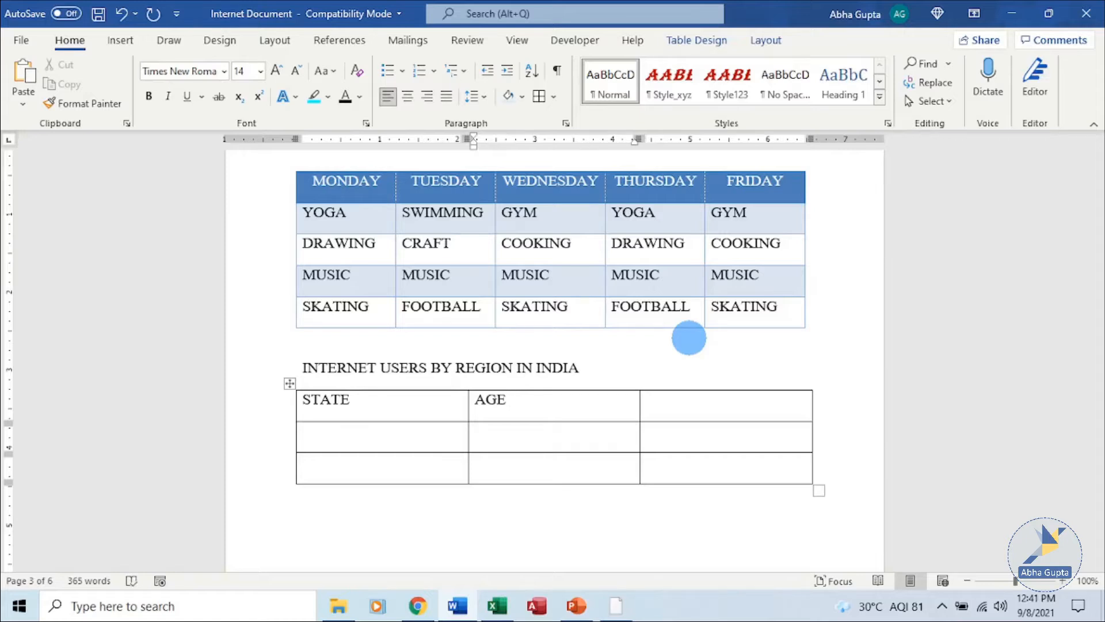
{"action": "type", "text": " B/W 15-18 YRS"}
{"action": "key", "text": "Tab"}
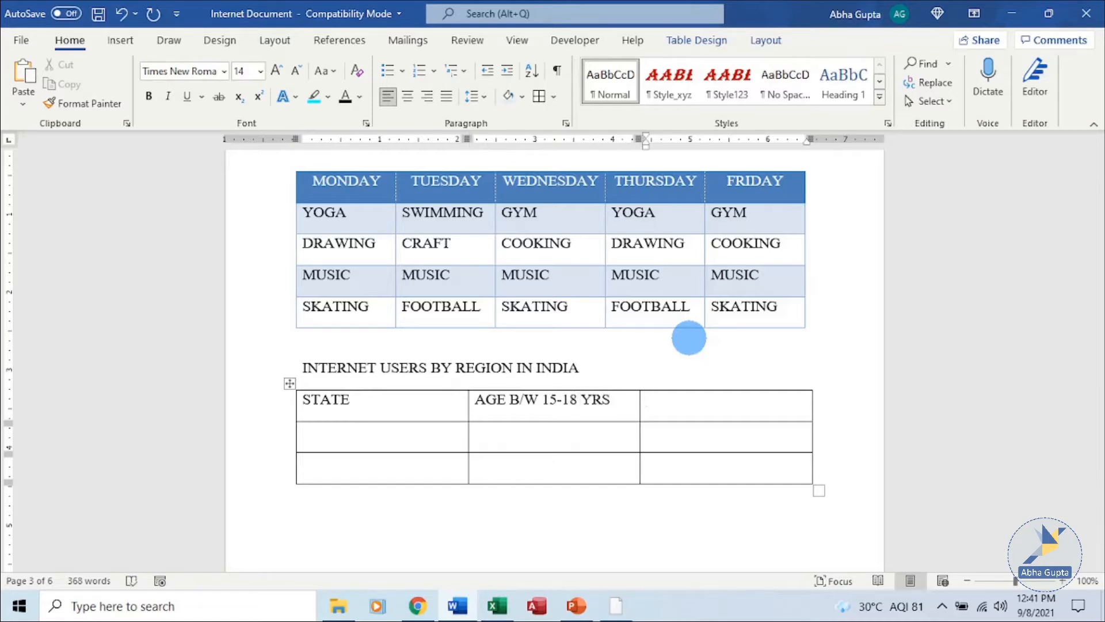
{"action": "type", "text": "AGE B/W 19"}
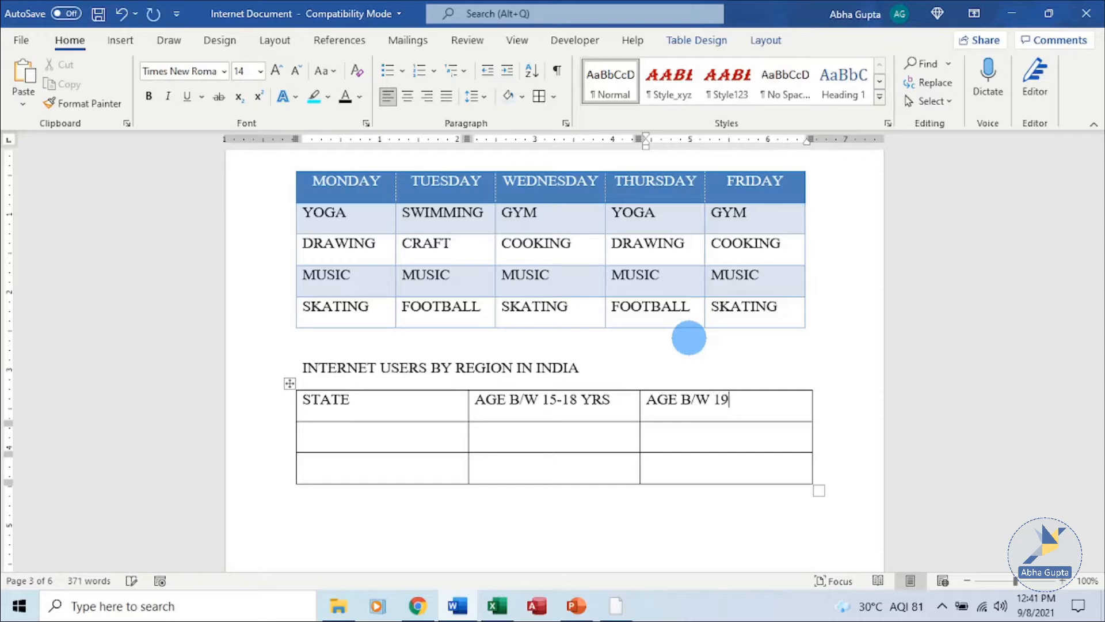
{"action": "type", "text": "-25 YRS"}
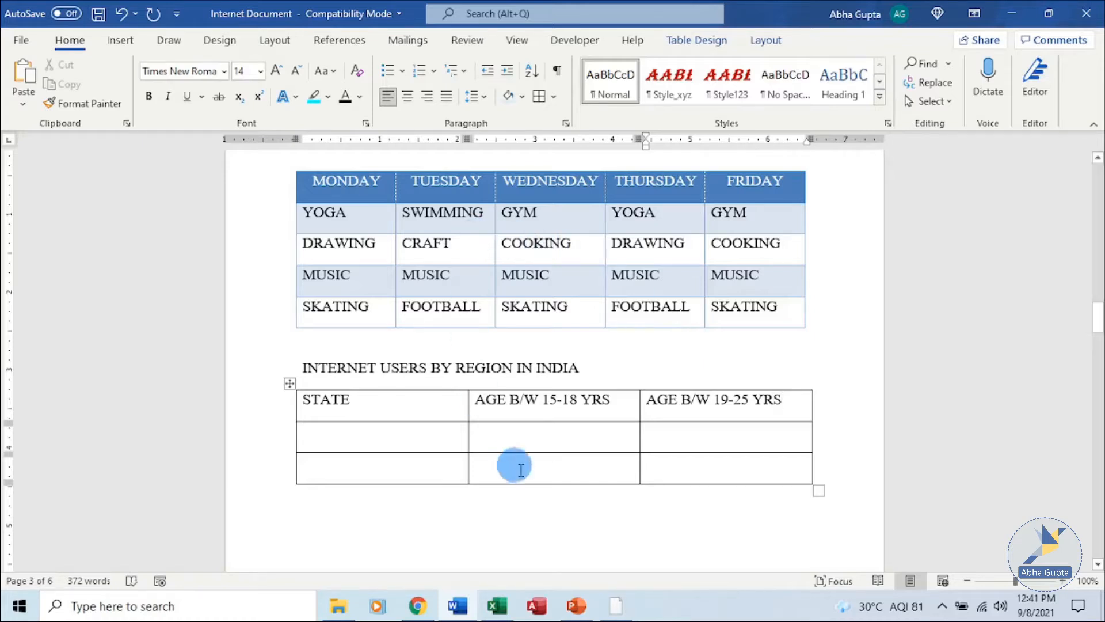
- Label the two data rows MP and UP, replacing the initial DELHI entry
{"action": "left_click", "coordinate": [424, 434]}
{"action": "left_click", "coordinate": [604, 395]}
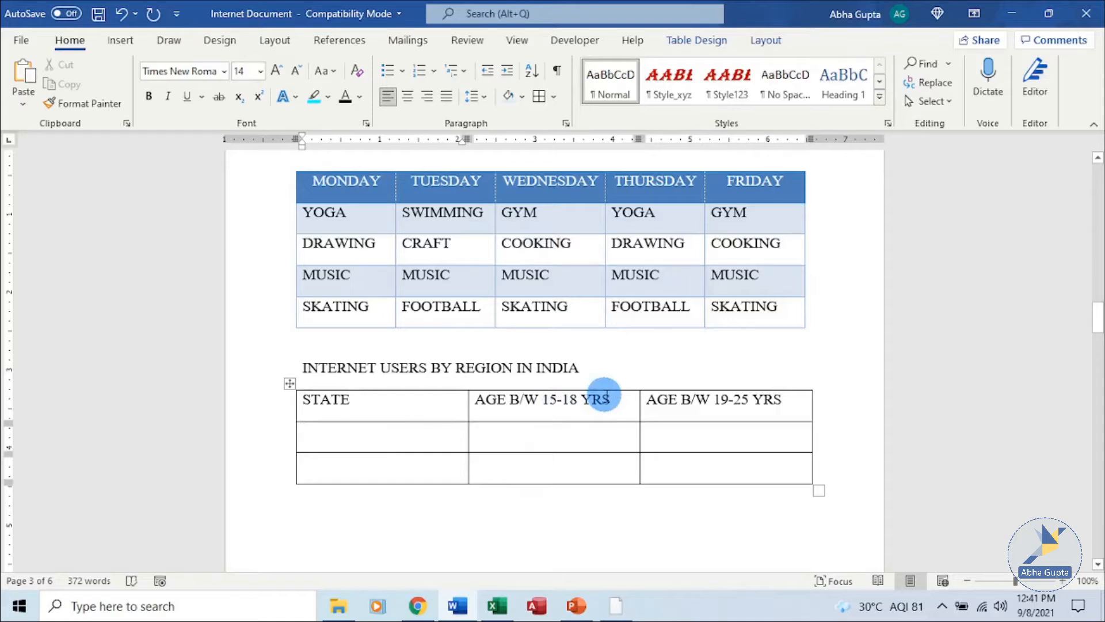
{"action": "type", "text": "DELHI"}
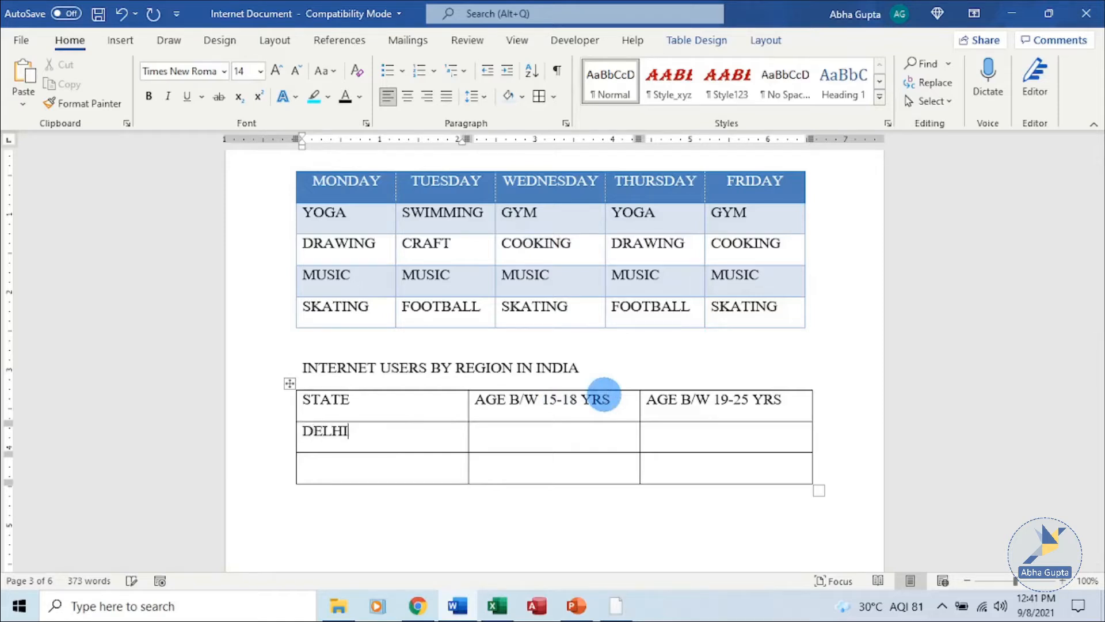
{"action": "key", "text": "Down"}
{"action": "key", "text": "BackSpace"}
{"action": "key", "text": "BackSpace"}
{"action": "key", "text": "BackSpace"}
{"action": "key", "text": "BackSpace"}
{"action": "key", "text": "BackSpace"}
{"action": "type", "text": "m"}
{"action": "key", "text": "BackSpace"}
{"action": "type", "text": "MP"}
{"action": "key", "text": "Down"}
{"action": "type", "text": "UP"}
- Fill in the percentages: MP 20% and 40%, UP 30% and 50%
{"action": "key", "text": "Tab"}
{"action": "key", "text": "Up"}
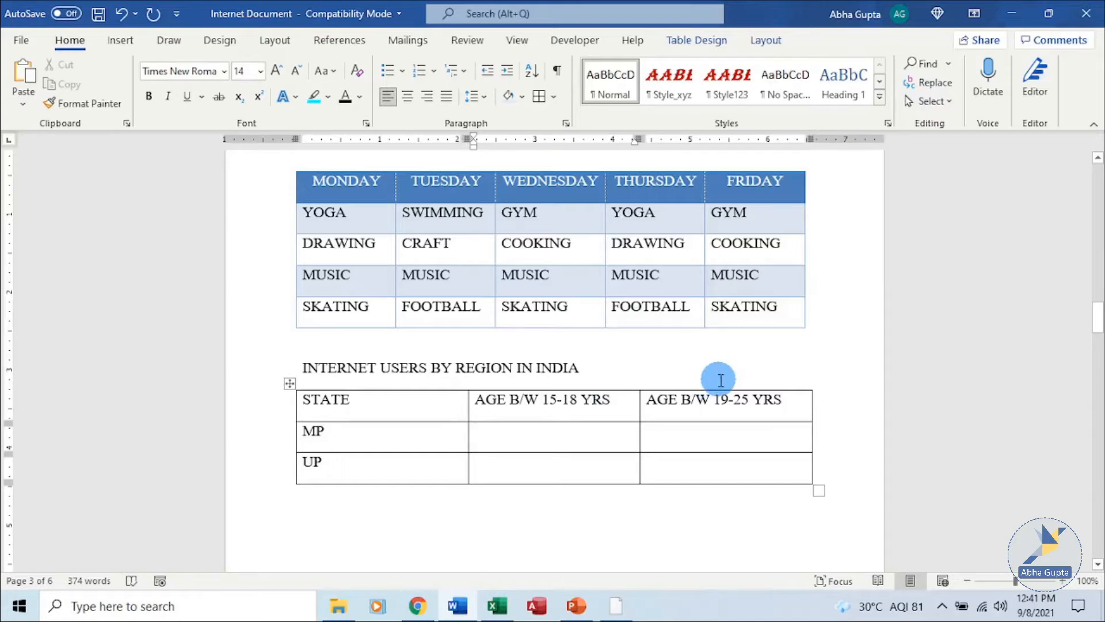
{"action": "type", "text": "20"}
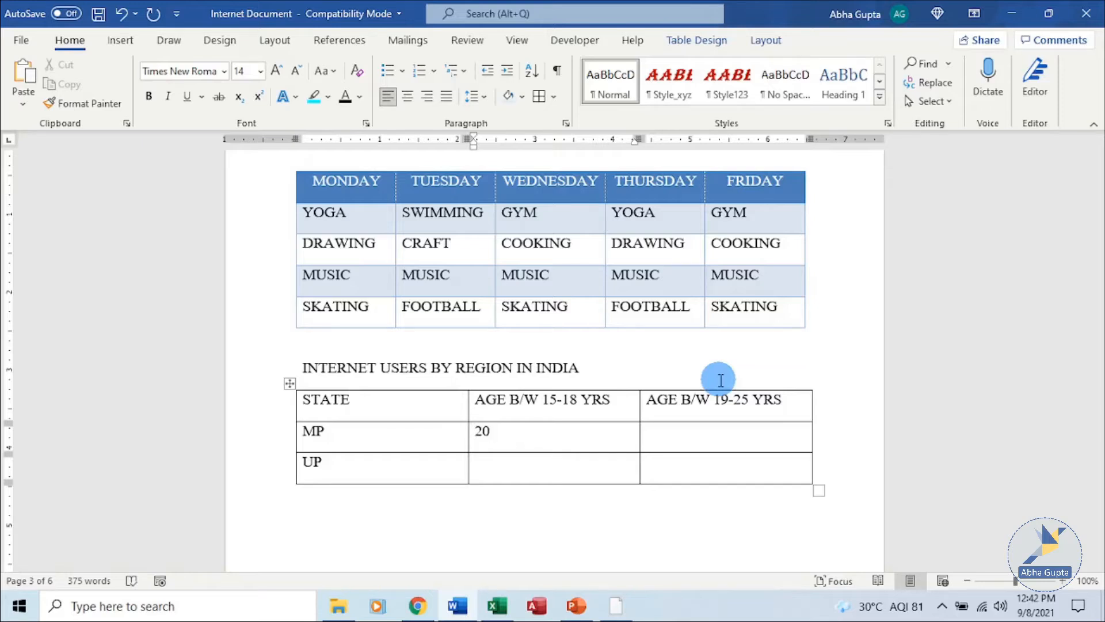
{"action": "type", "text": "%"}
{"action": "key", "text": "Tab"}
{"action": "type", "text": "40%"}
{"action": "key", "text": "shift+Tab"}
{"action": "type", "text": "30%"}
{"action": "key", "text": "Tab"}
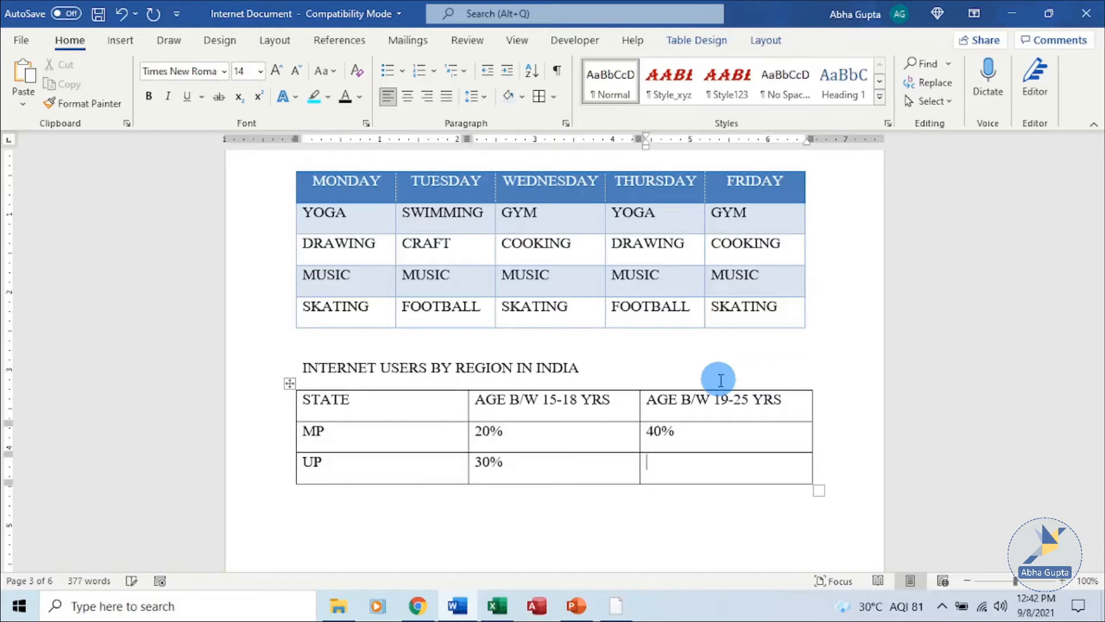
{"action": "type", "text": "50%"}
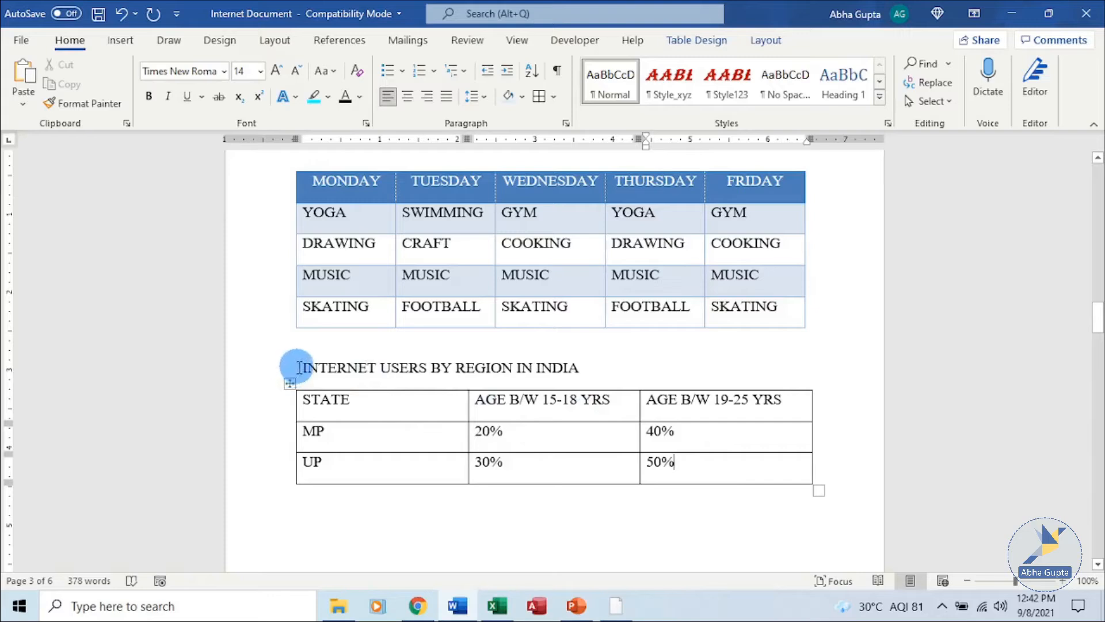
- Center the region table heading and make it 16 pt, bold and underlined
{"action": "left_click_drag", "start_coordinate": [298, 367], "coordinate": [585, 371]}
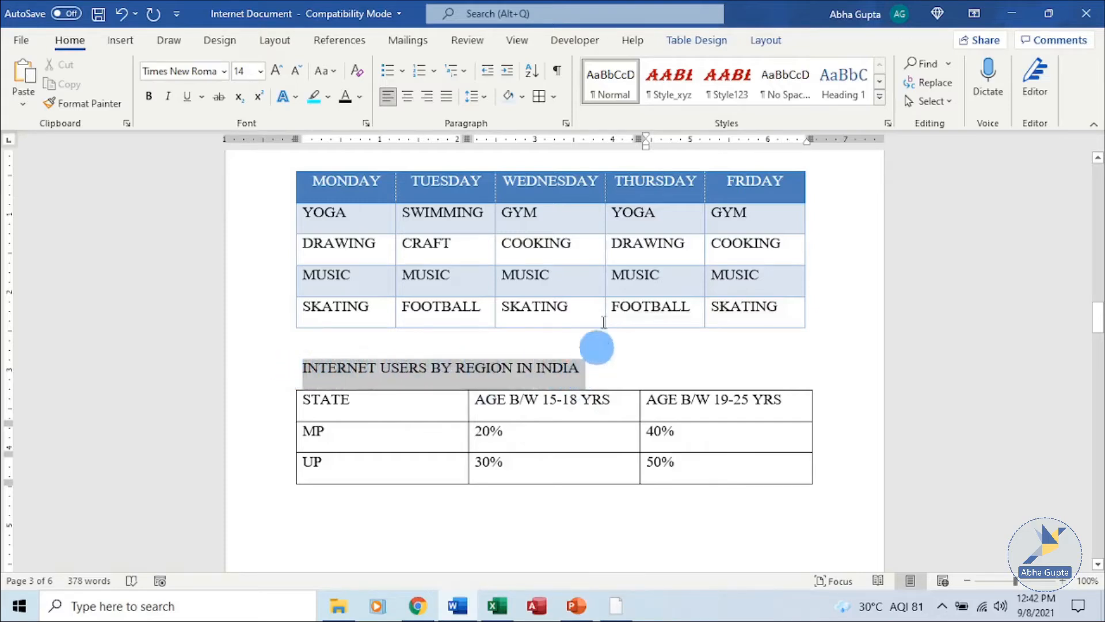
{"action": "left_click", "coordinate": [407, 96]}
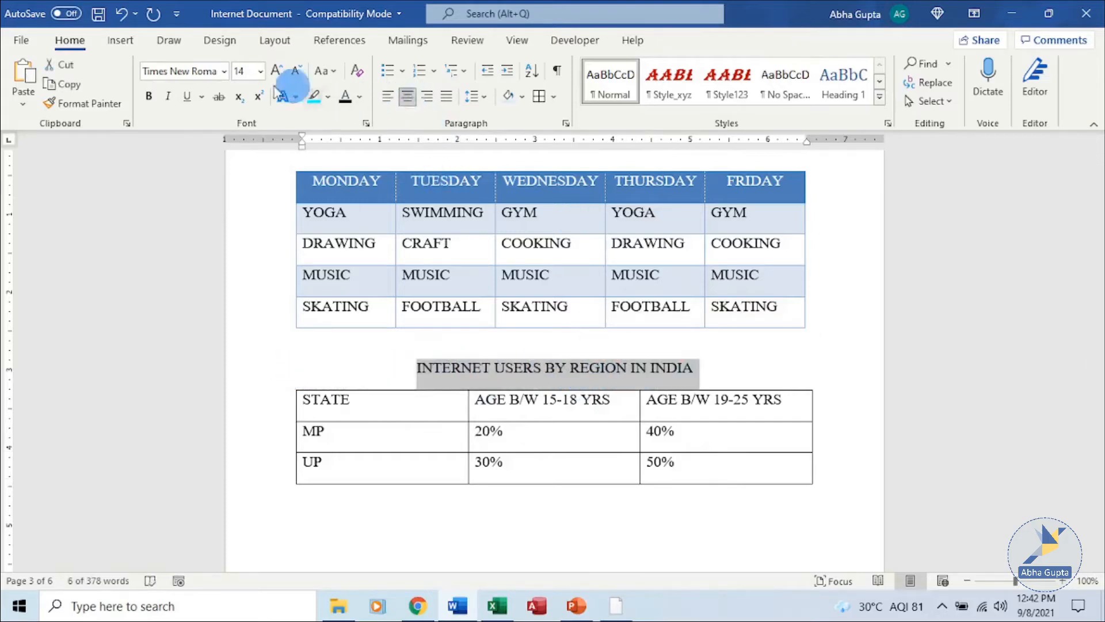
{"action": "left_click", "coordinate": [260, 71]}
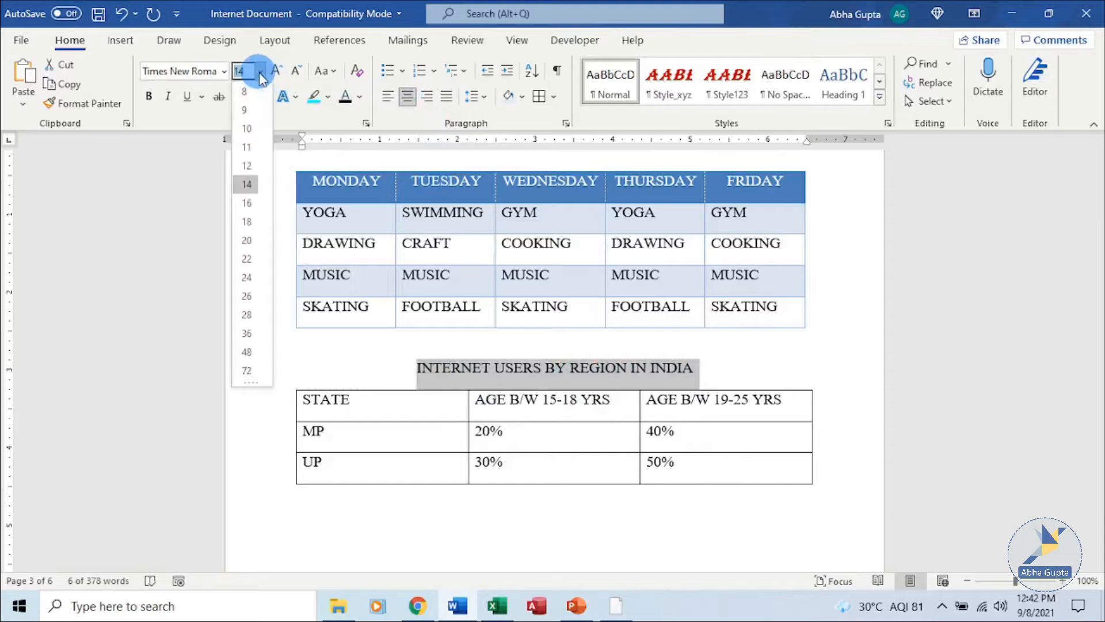
{"action": "left_click", "coordinate": [243, 205]}
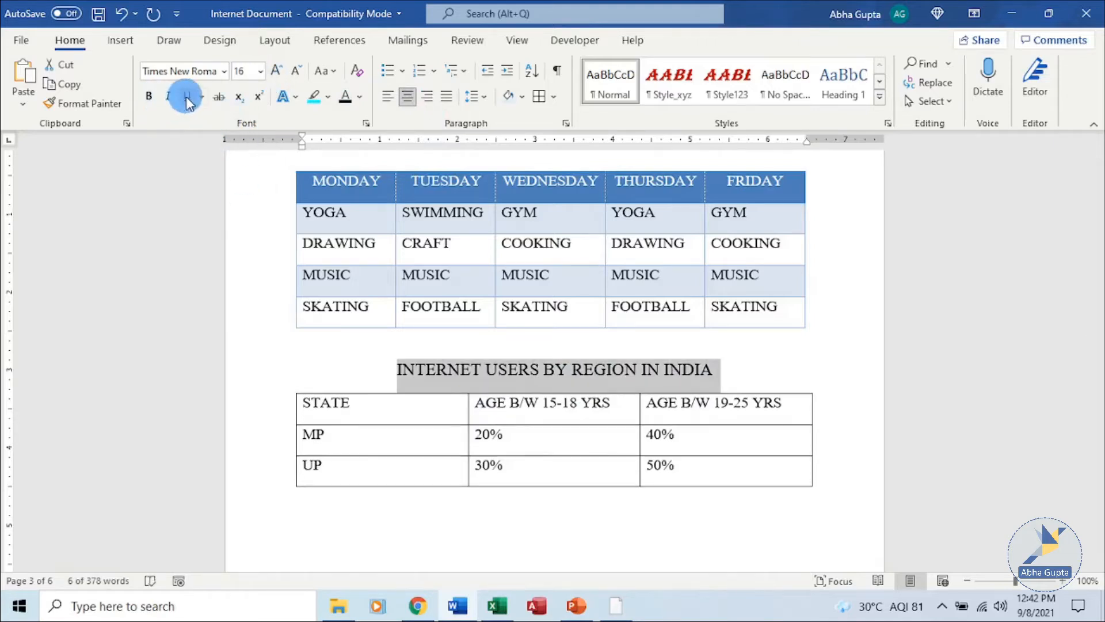
{"action": "left_click", "coordinate": [149, 96]}
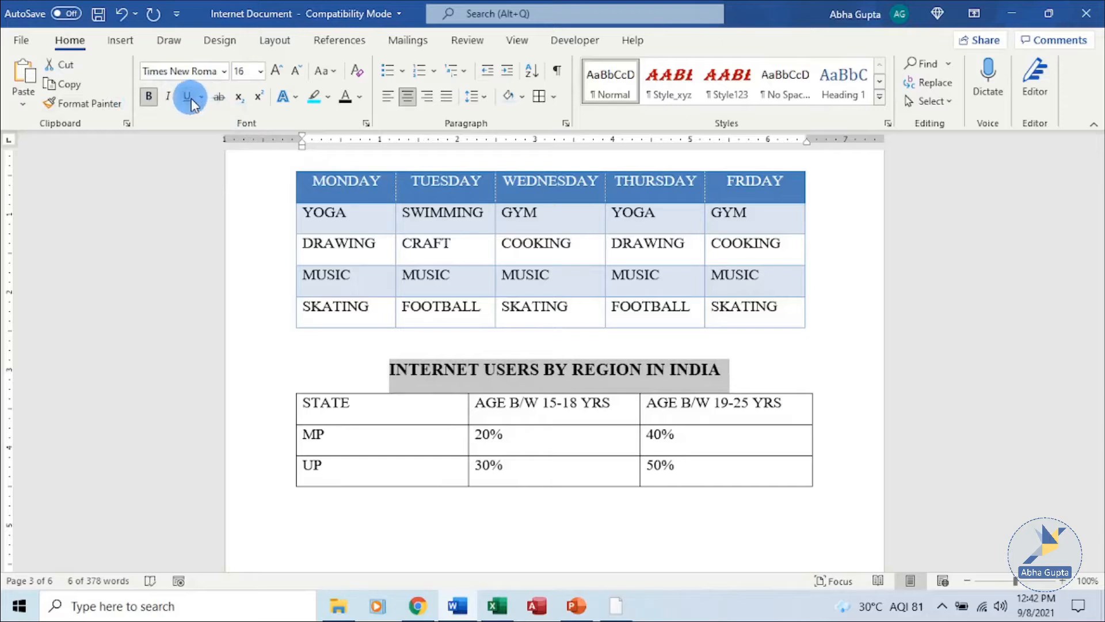
{"action": "left_click", "coordinate": [186, 96]}
{"action": "left_click", "coordinate": [732, 368]}
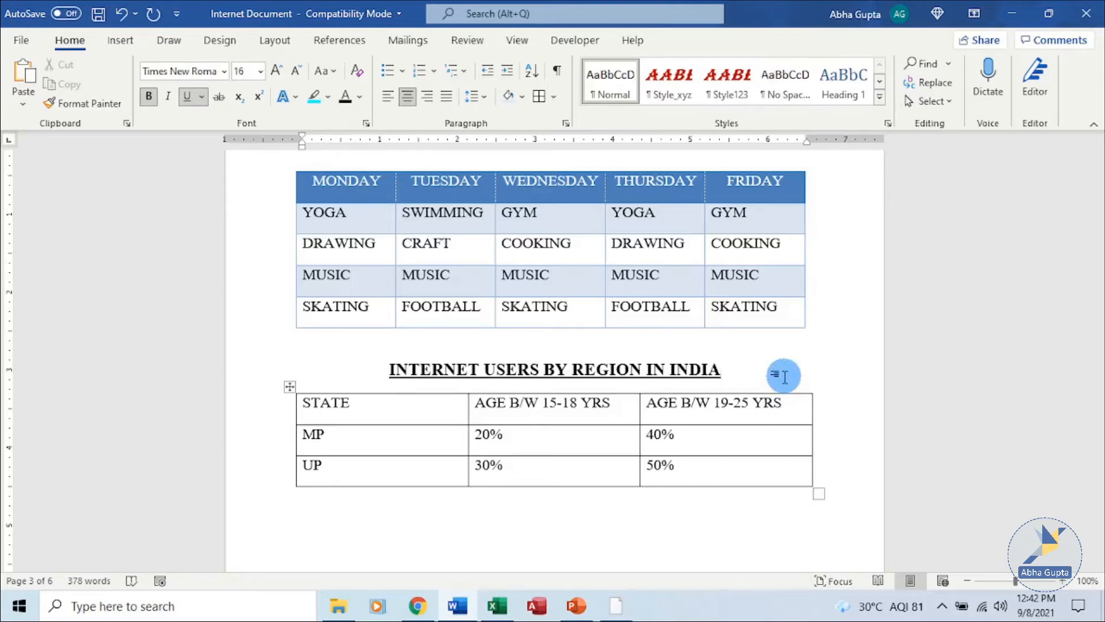
{"action": "left_click", "coordinate": [298, 412]}
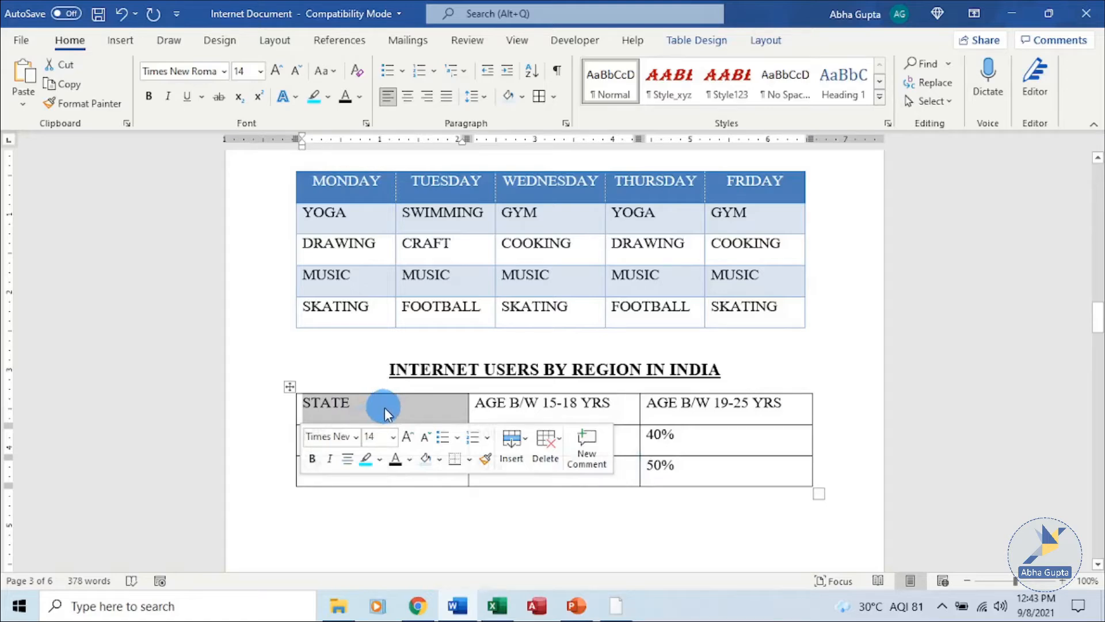
{"action": "key", "text": "Delete"}
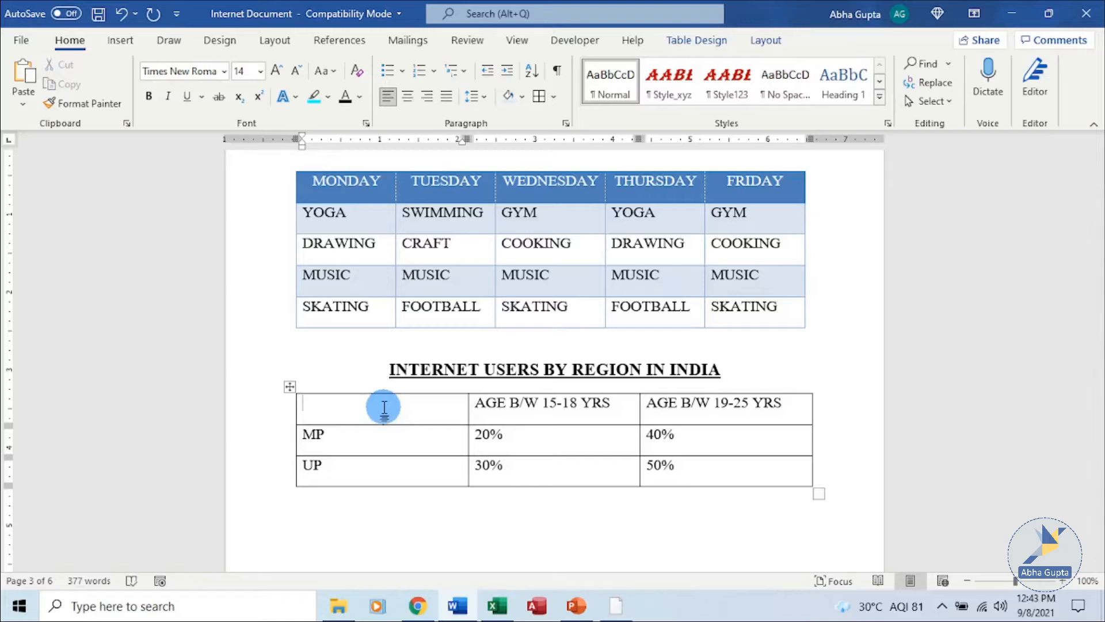
{"action": "key", "text": "ctrl+z"}
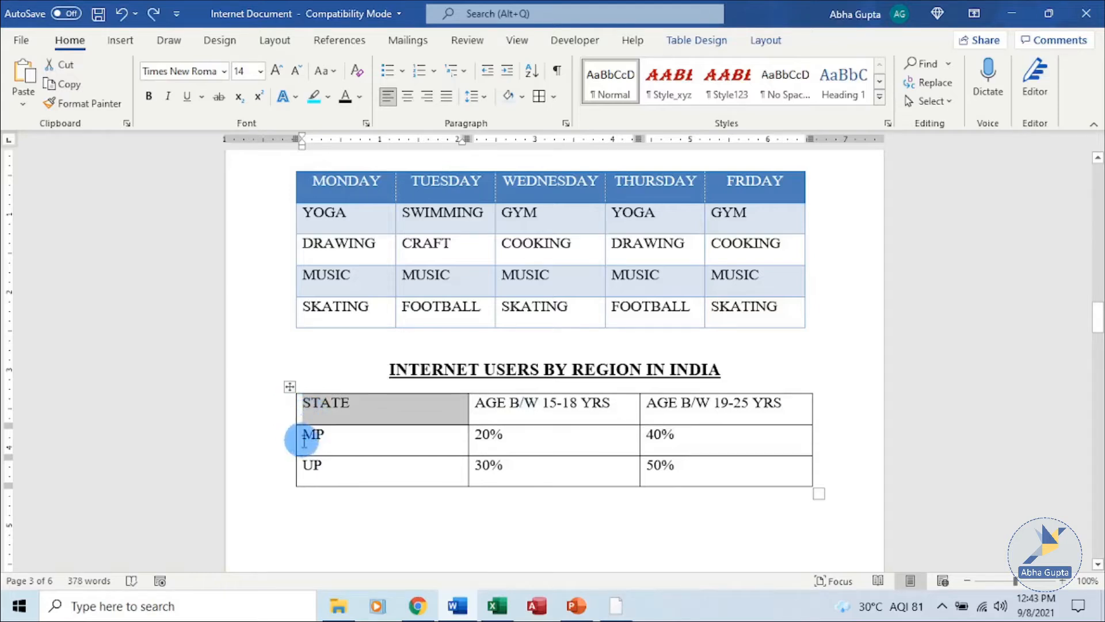
{"action": "left_click", "coordinate": [469, 444]}
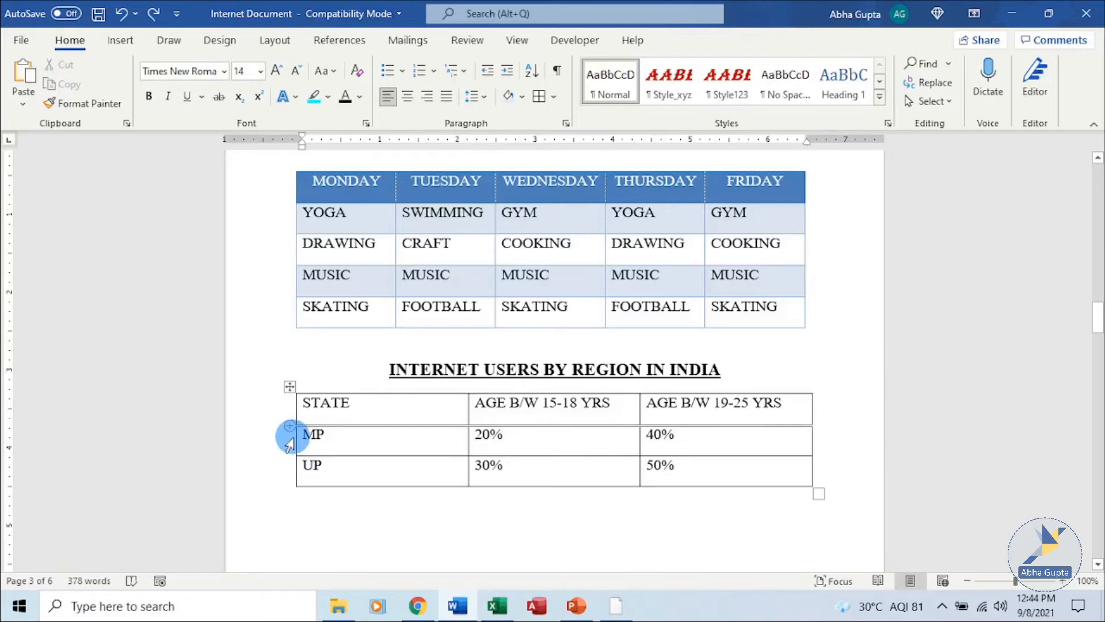
- Try selecting the MP/UP rows and columns, then select the whole region table
{"action": "left_click", "coordinate": [290, 443]}
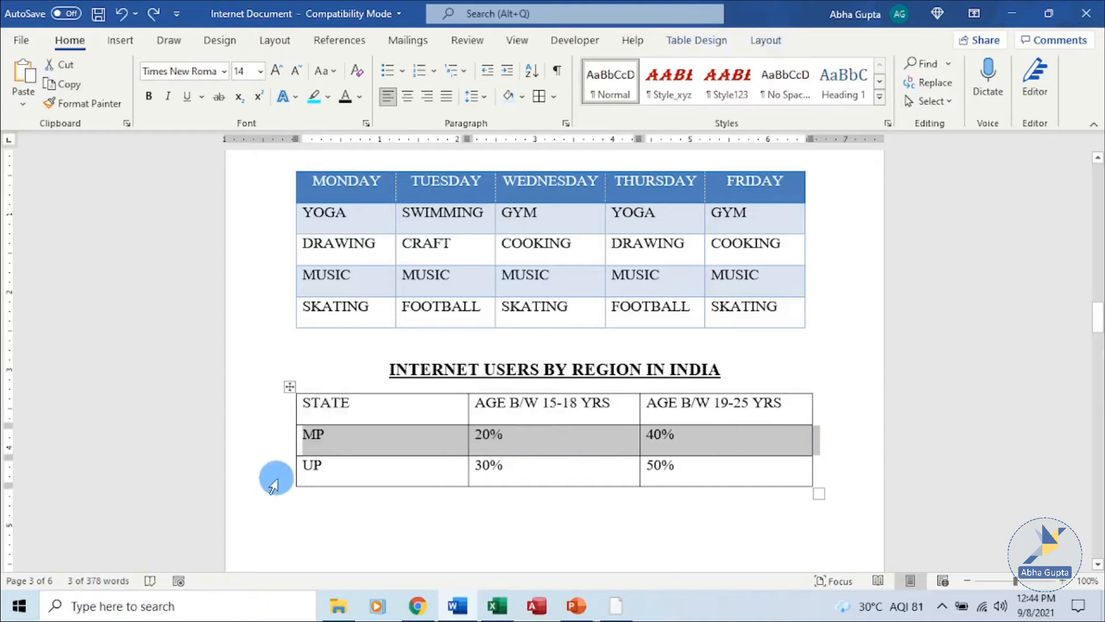
{"action": "left_click", "coordinate": [288, 476]}
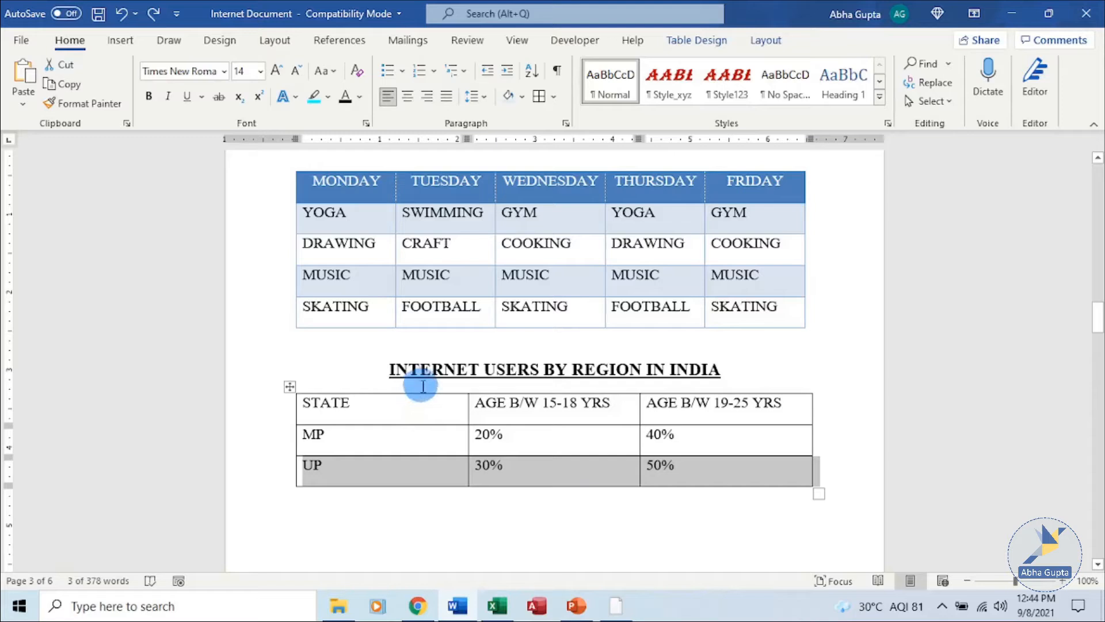
{"action": "left_click", "coordinate": [629, 518]}
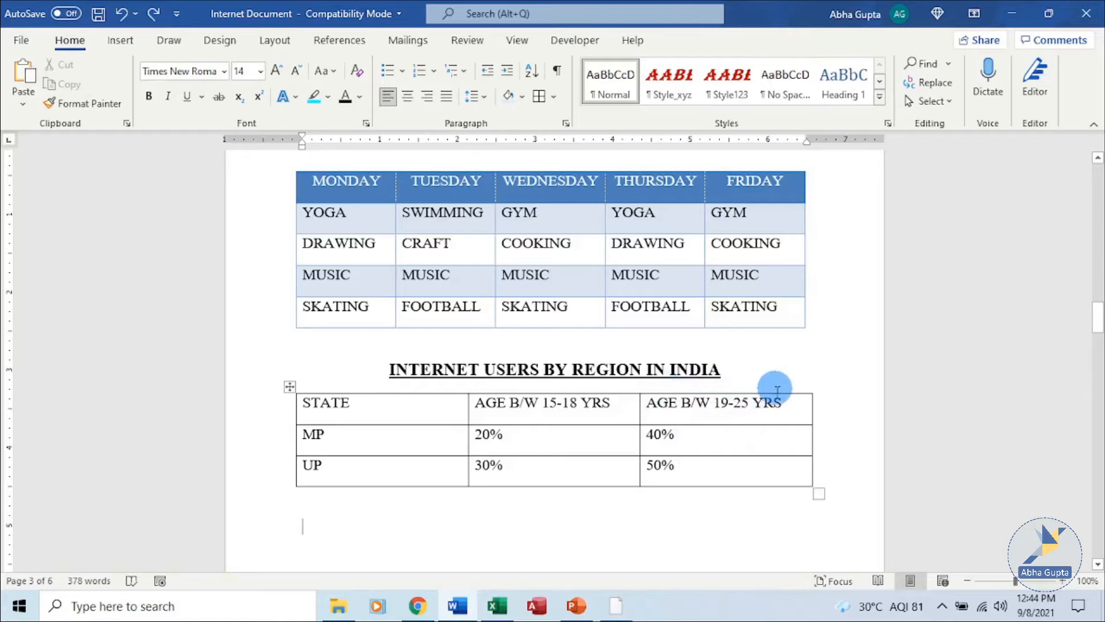
{"action": "left_click", "coordinate": [732, 391]}
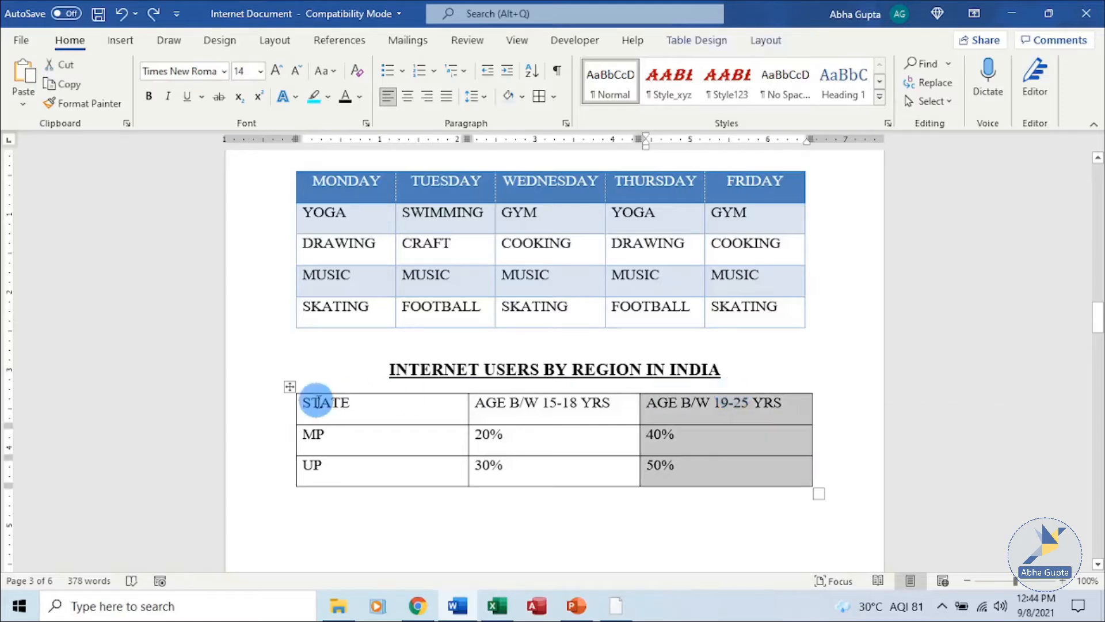
{"action": "left_click", "coordinate": [407, 392]}
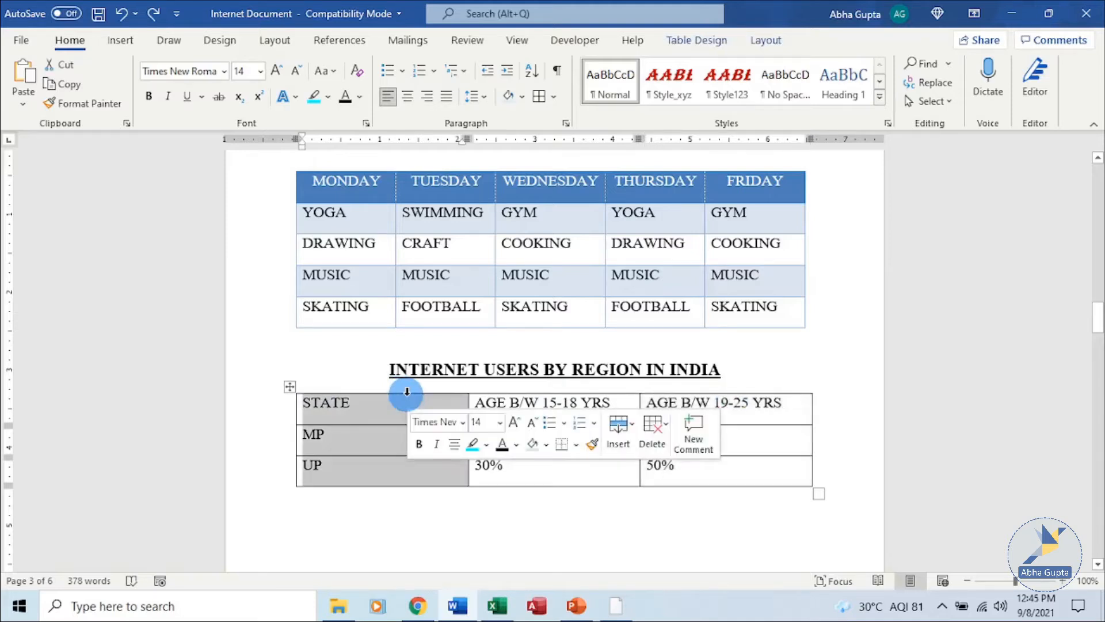
{"action": "left_click", "coordinate": [460, 507]}
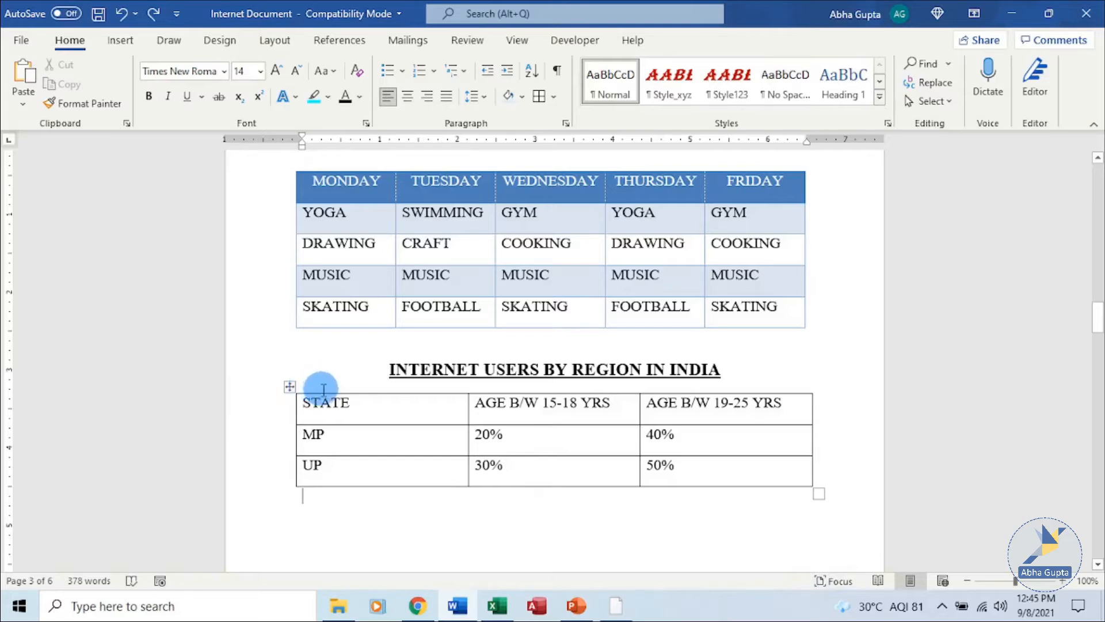
{"action": "left_click", "coordinate": [290, 387]}
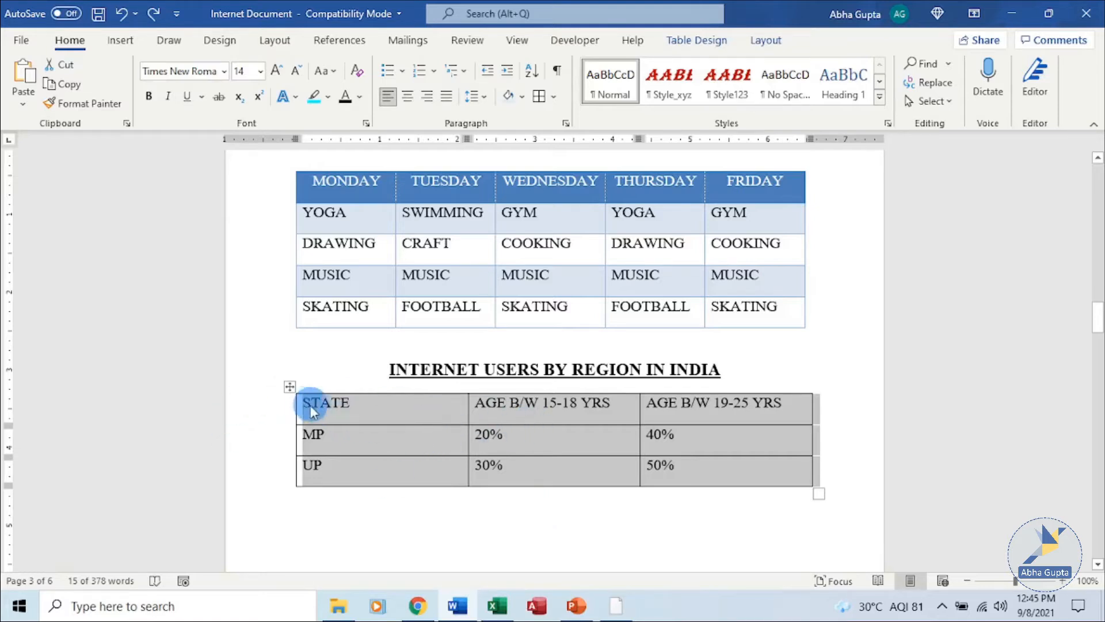
- Drag the region table to a new position, then undo the move
{"action": "left_click_drag", "start_coordinate": [290, 390], "coordinate": [284, 444]}
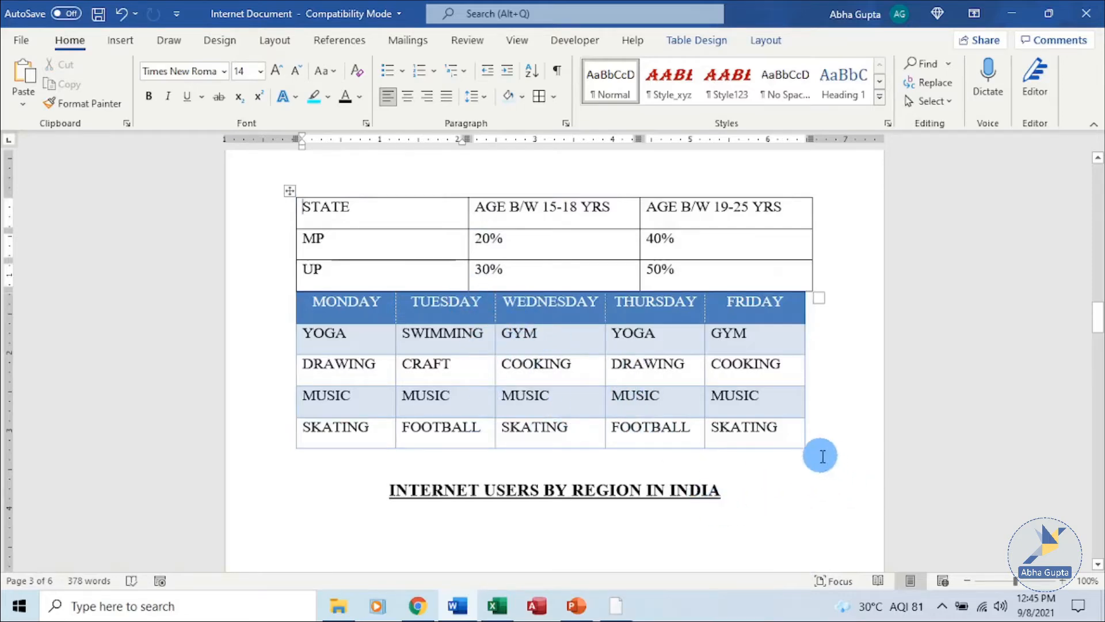
{"action": "key", "text": "ctrl+z"}
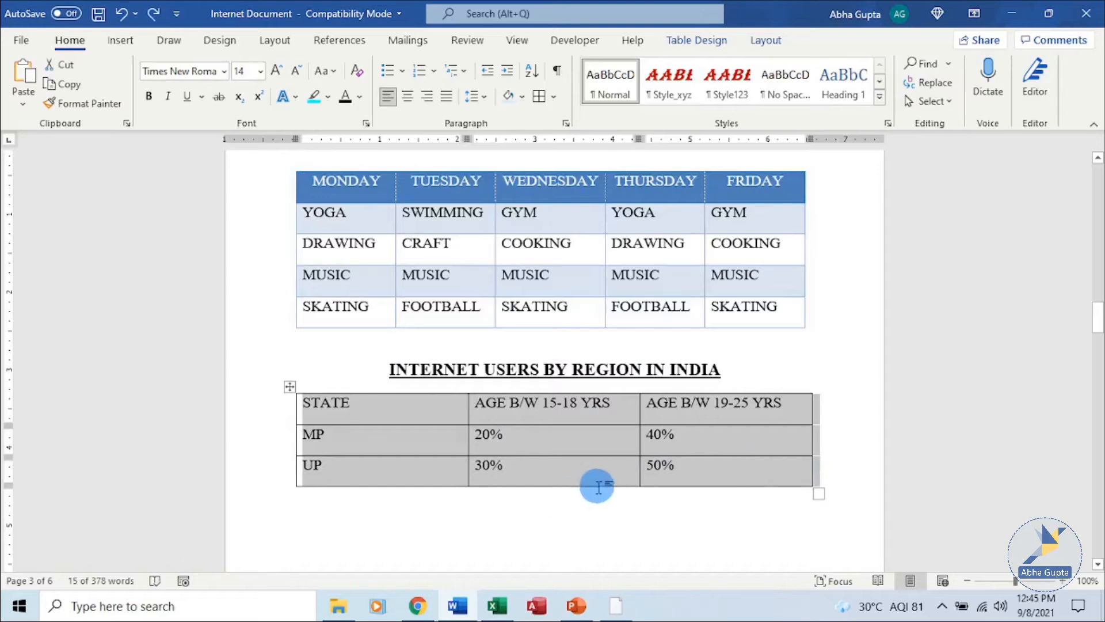
{"action": "scroll", "coordinate": [598, 488], "scroll_direction": "down", "scroll_amount": 4}
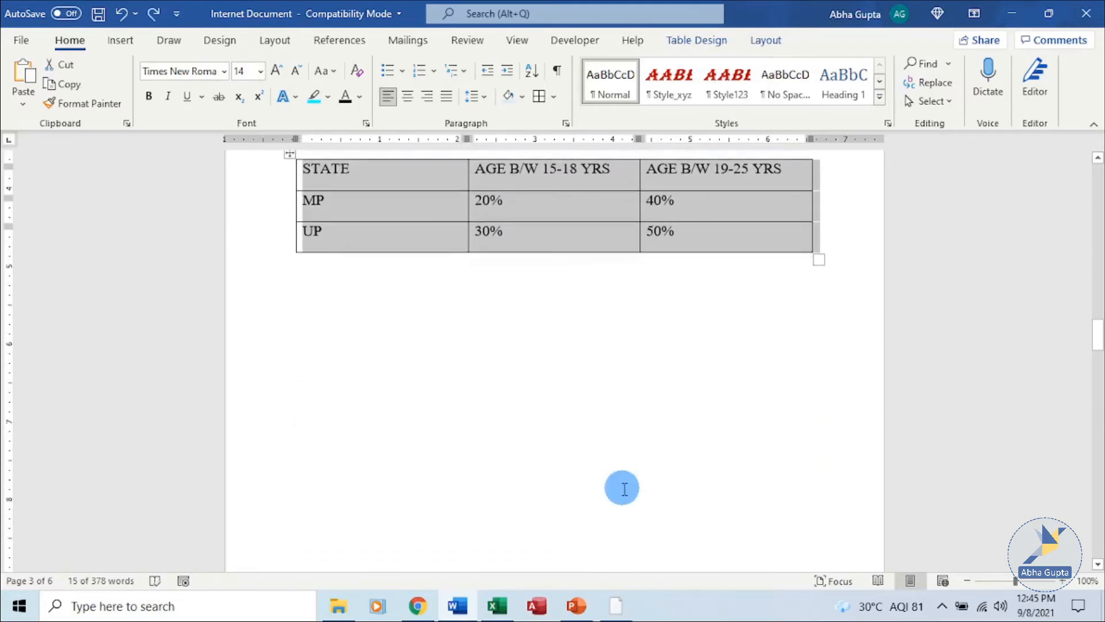
{"action": "scroll", "coordinate": [624, 488], "scroll_direction": "down", "scroll_amount": 1}
{"action": "scroll", "coordinate": [628, 479], "scroll_direction": "up", "scroll_amount": 2}
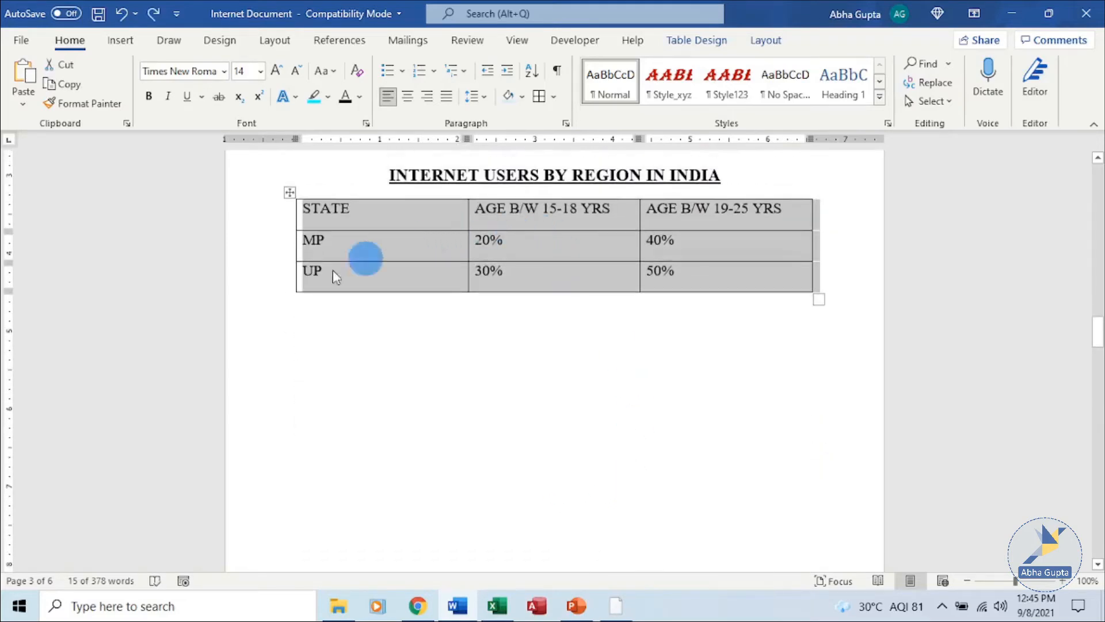
- Copy the whole region table and paste a duplicate below the original
{"action": "right_click", "coordinate": [288, 190]}
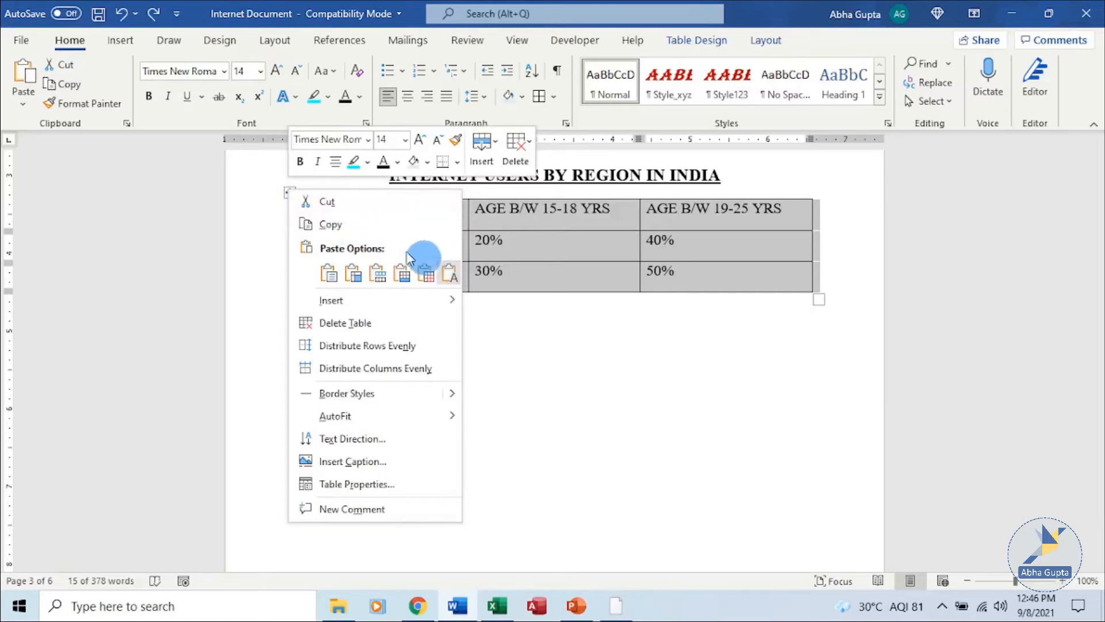
{"action": "left_click", "coordinate": [366, 224]}
{"action": "double_click", "coordinate": [313, 358]}
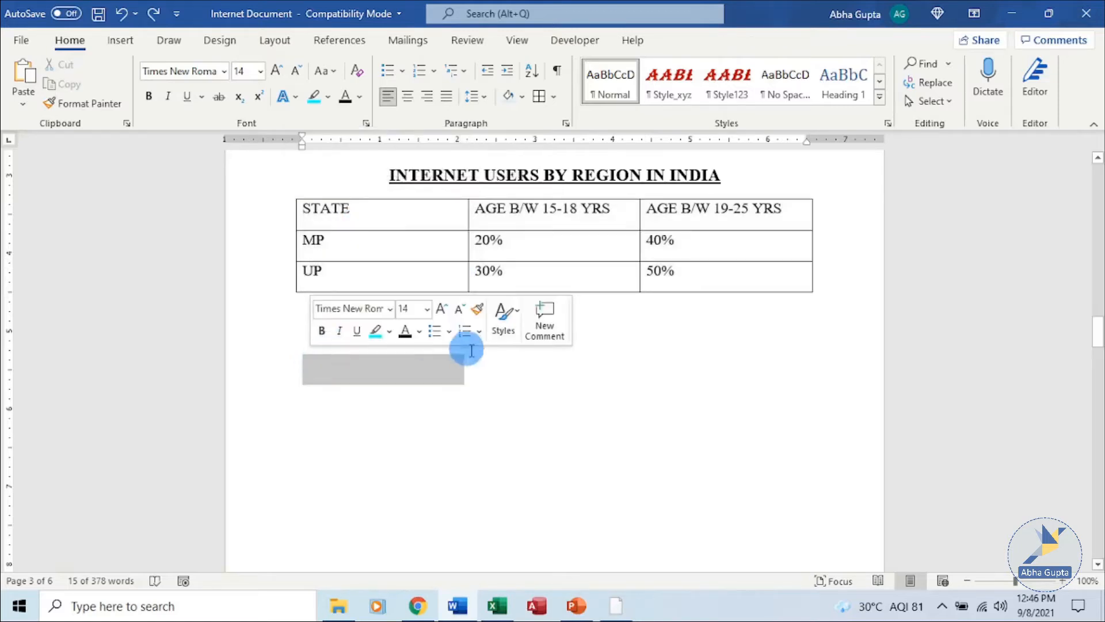
{"action": "left_click", "coordinate": [295, 351]}
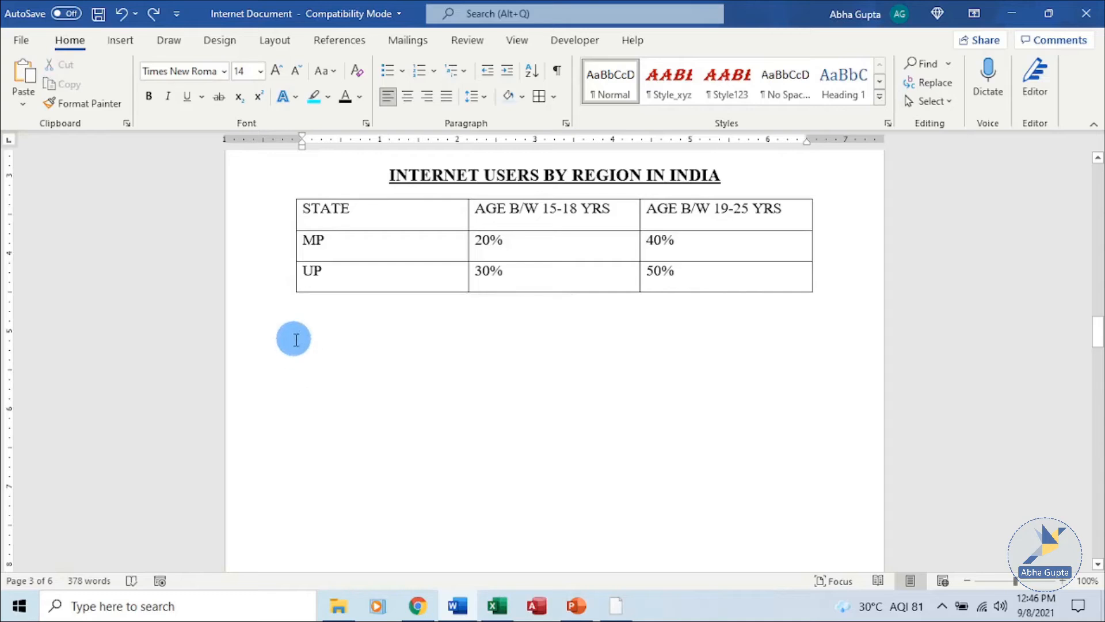
{"action": "key", "text": "ctrl+v"}
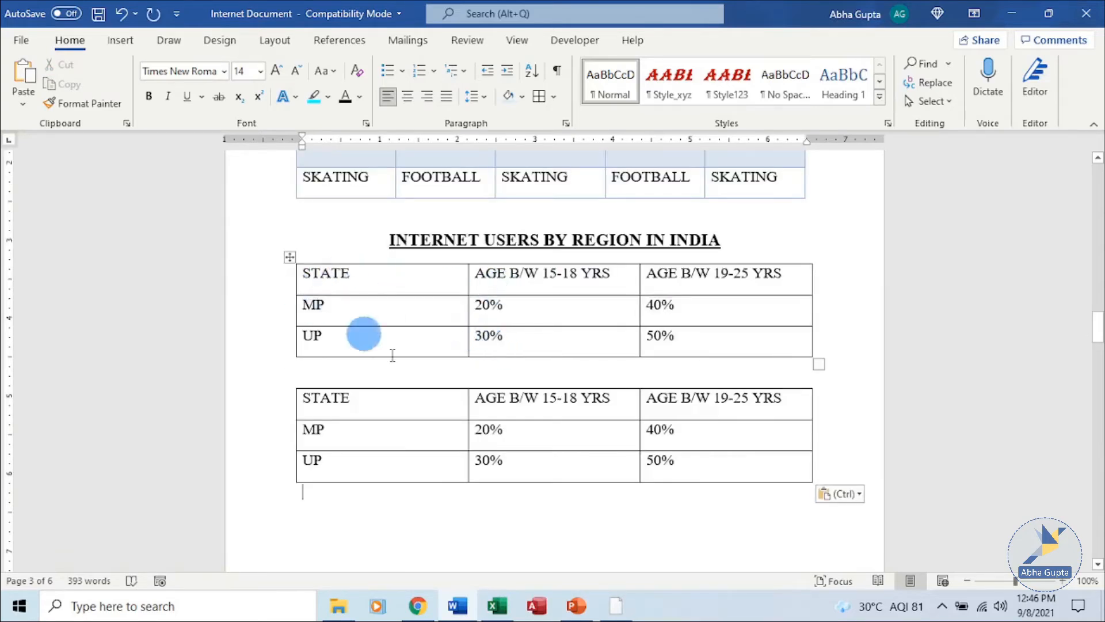
{"action": "key", "text": "ctrl+z"}
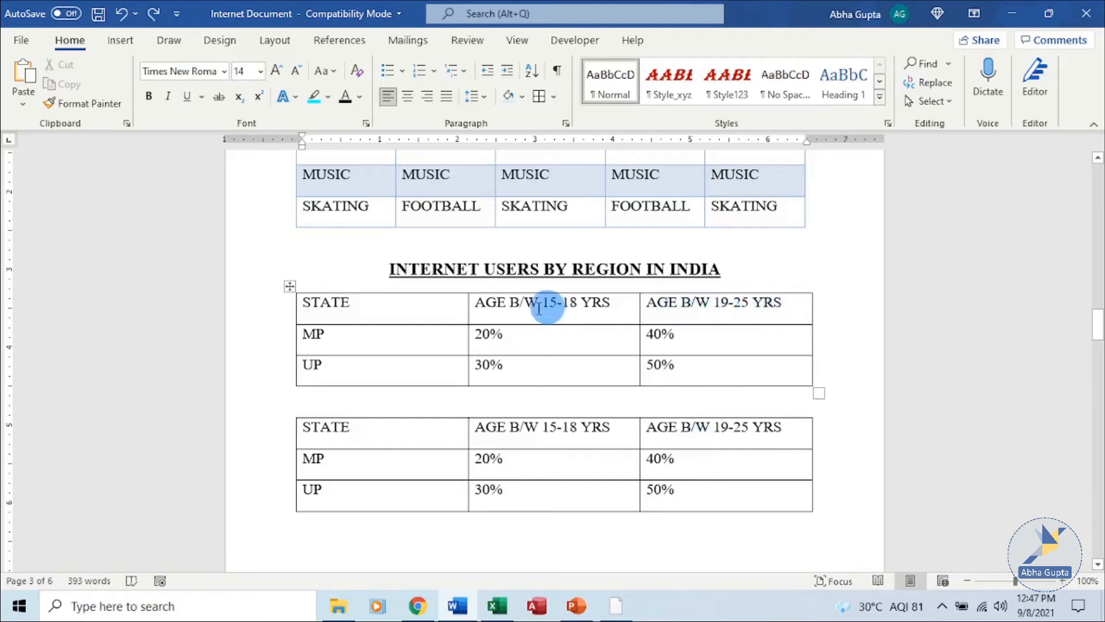
- Insert a new empty column right of AGE B/W 19-25 YRS and go to its header cell
{"action": "left_click", "coordinate": [754, 289]}
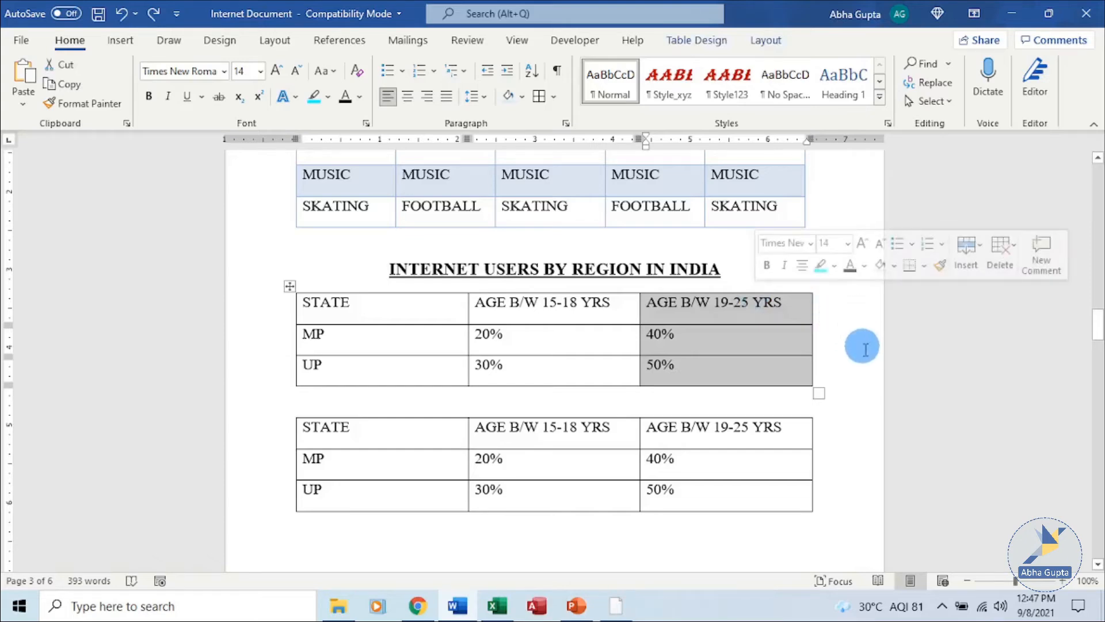
{"action": "left_click", "coordinate": [755, 308]}
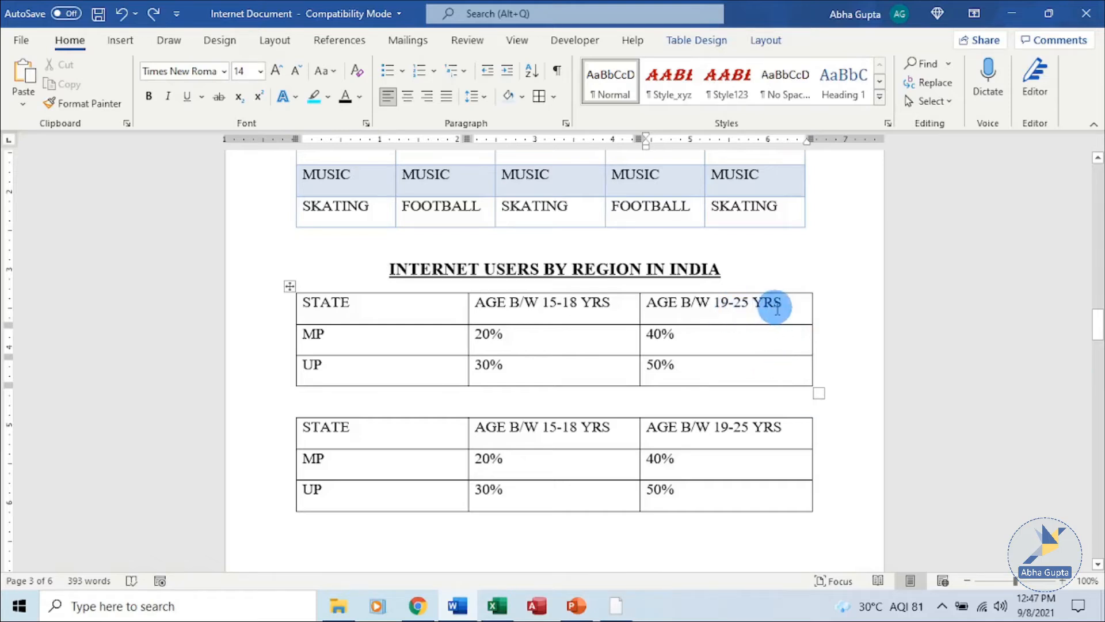
{"action": "left_click", "coordinate": [766, 40]}
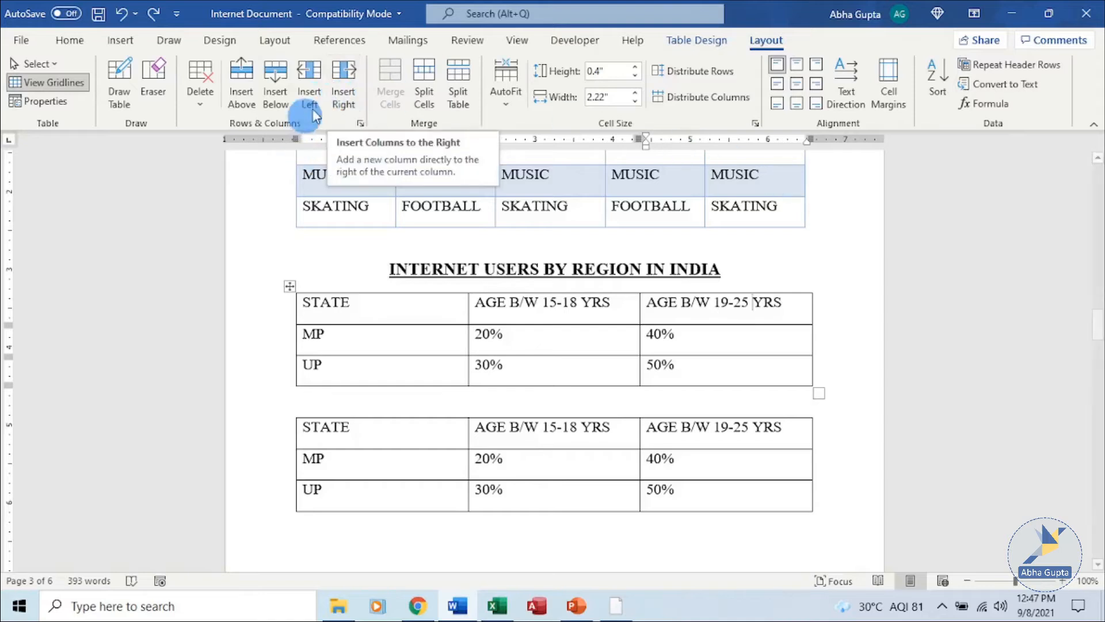
{"action": "left_click", "coordinate": [344, 98]}
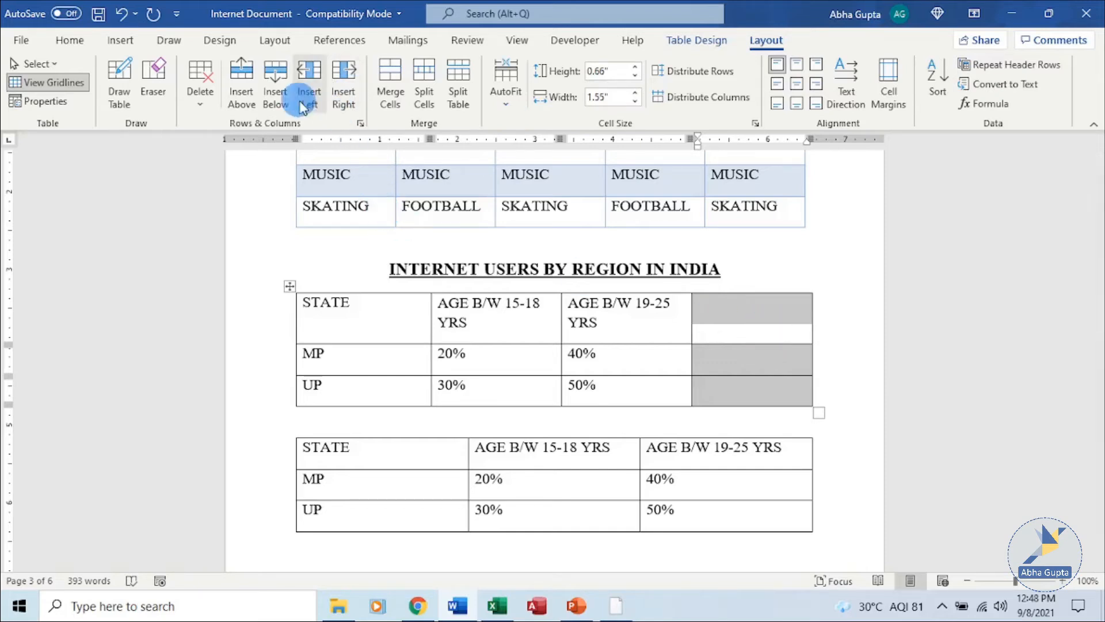
{"action": "left_click", "coordinate": [768, 328]}
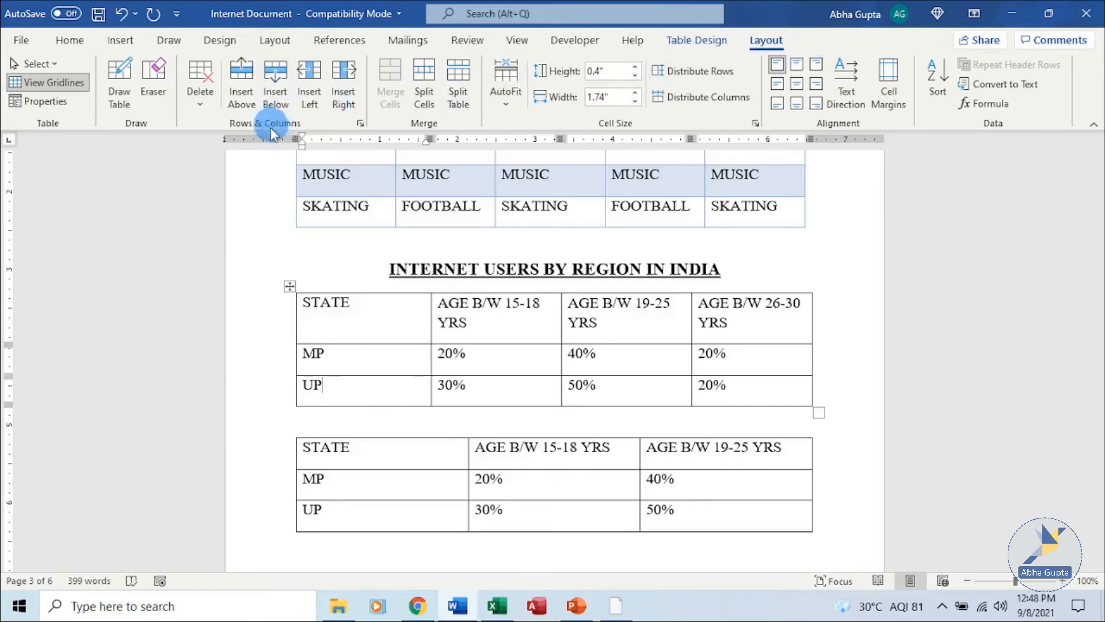
- Insert two blank rows beneath the UP row and place the caret in the first one
{"action": "left_click", "coordinate": [275, 90]}
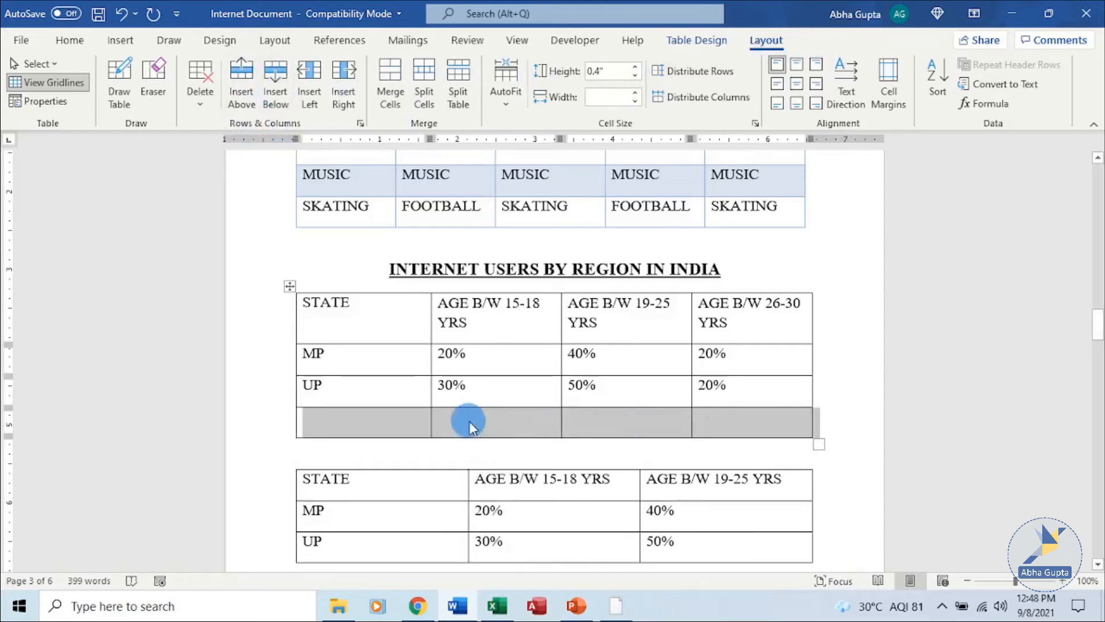
{"action": "left_click", "coordinate": [275, 80]}
{"action": "left_click", "coordinate": [573, 417]}
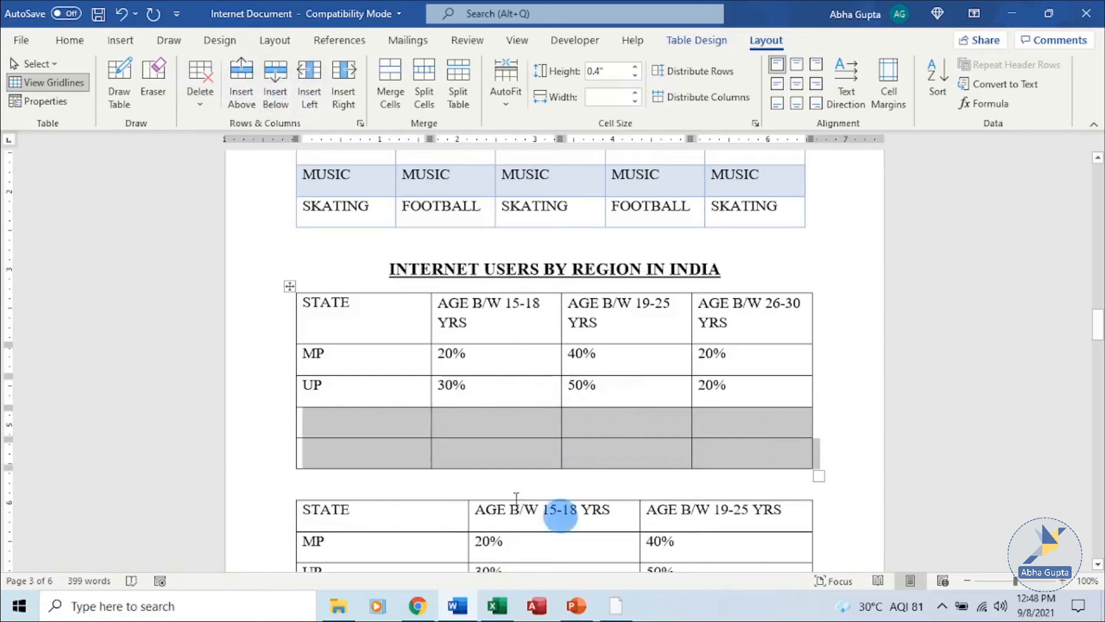
{"action": "left_click", "coordinate": [391, 426]}
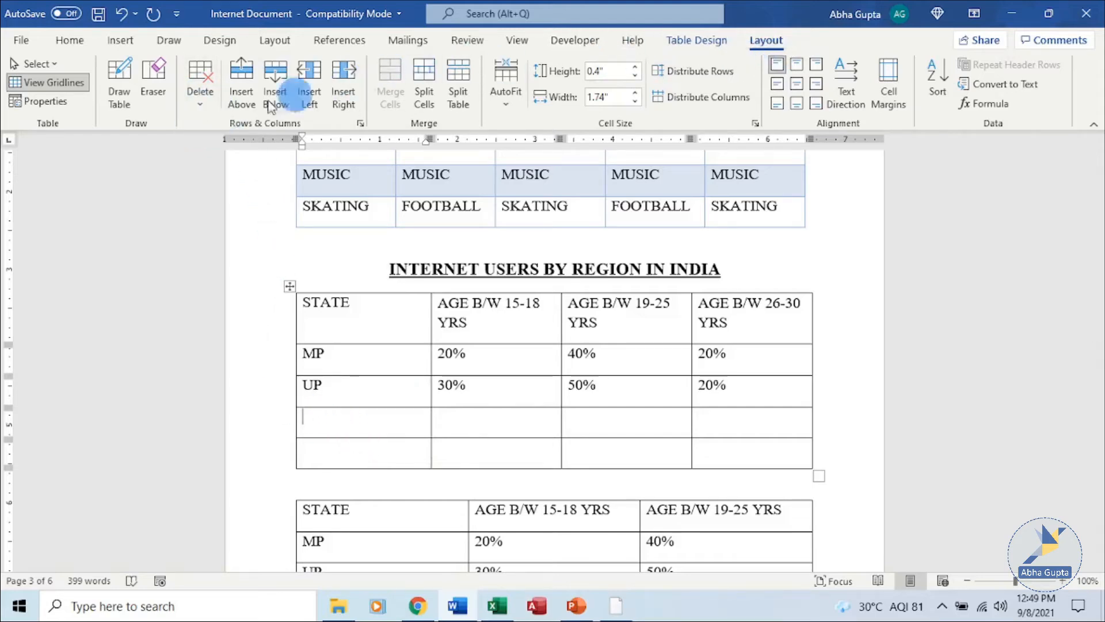
- Delete one extra blank row with Delete Rows, leaving a single empty row under UP
{"action": "left_click", "coordinate": [200, 98]}
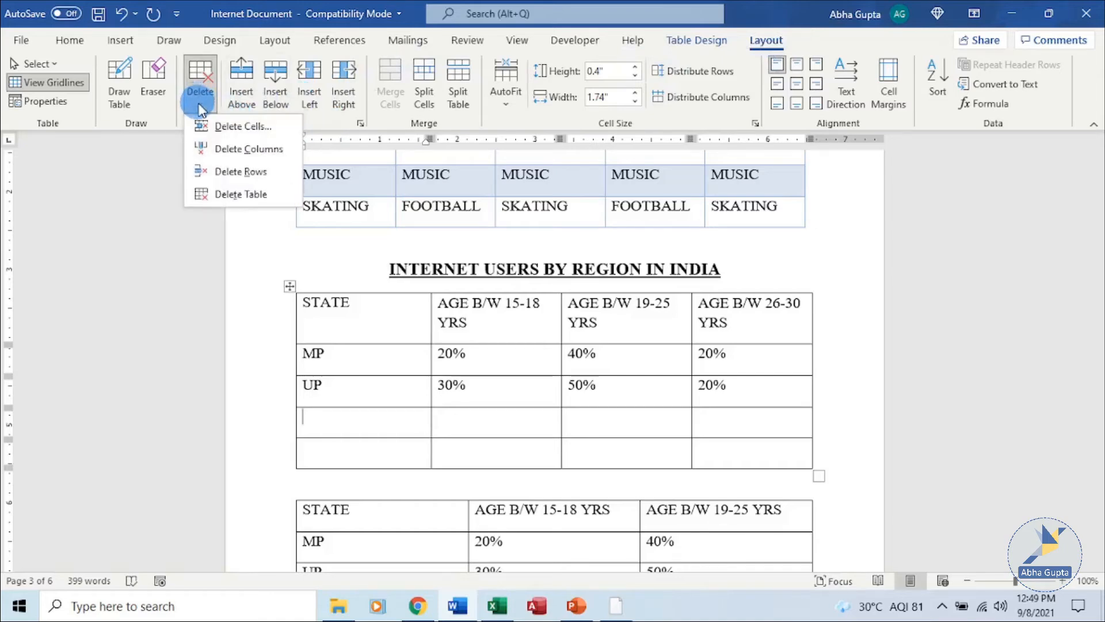
{"action": "left_click", "coordinate": [246, 180]}
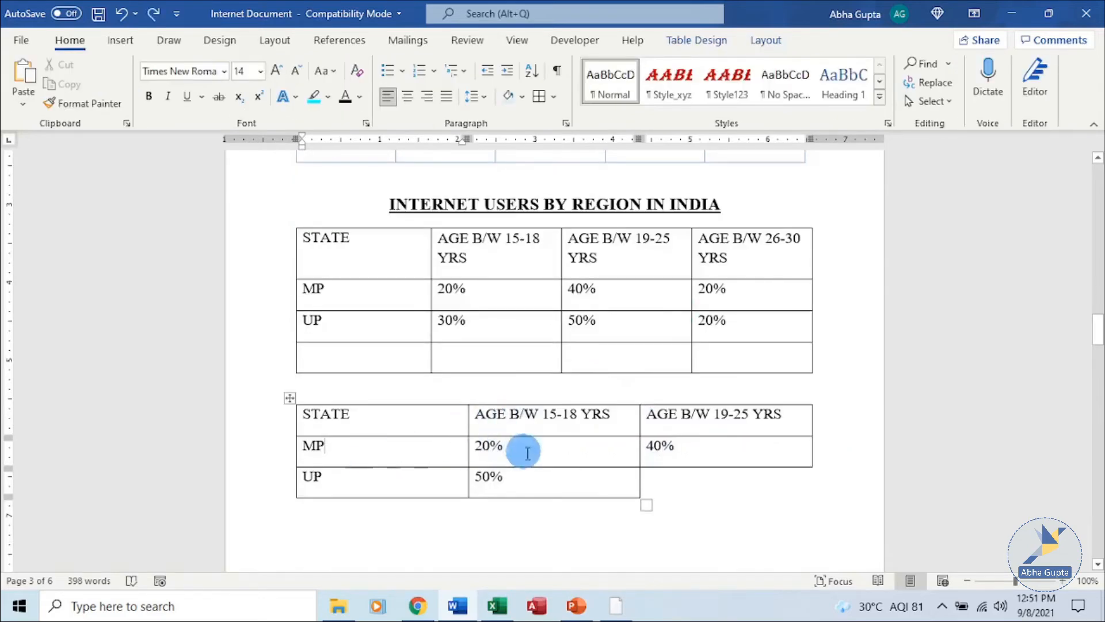
- Remove the smaller duplicate internet-users table below the original using Delete Table
{"action": "left_click", "coordinate": [289, 398]}
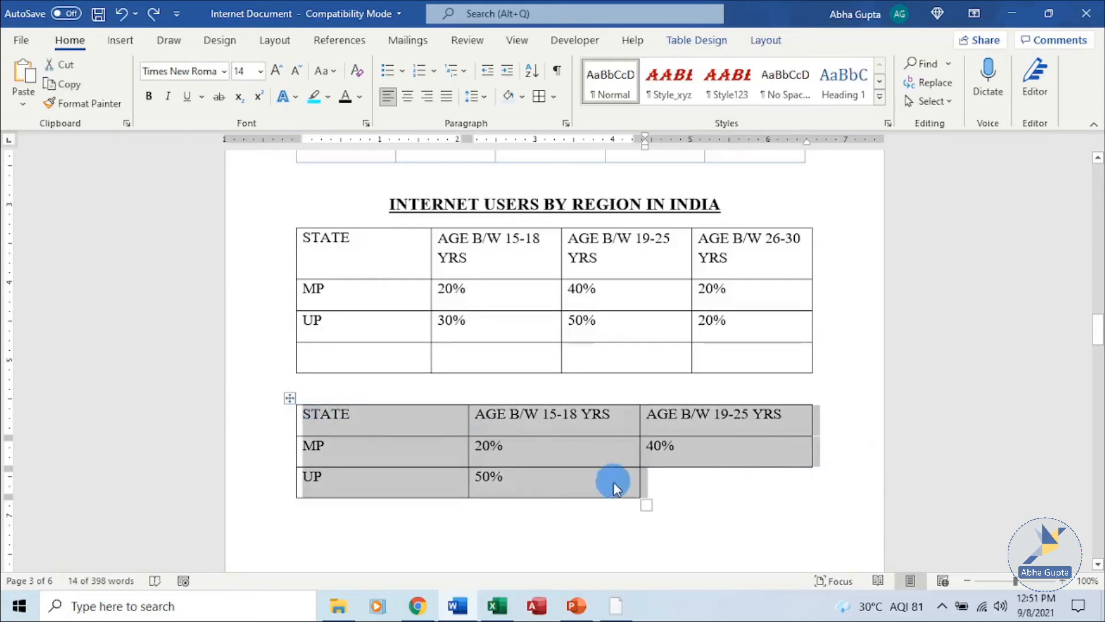
{"action": "left_click", "coordinate": [763, 44]}
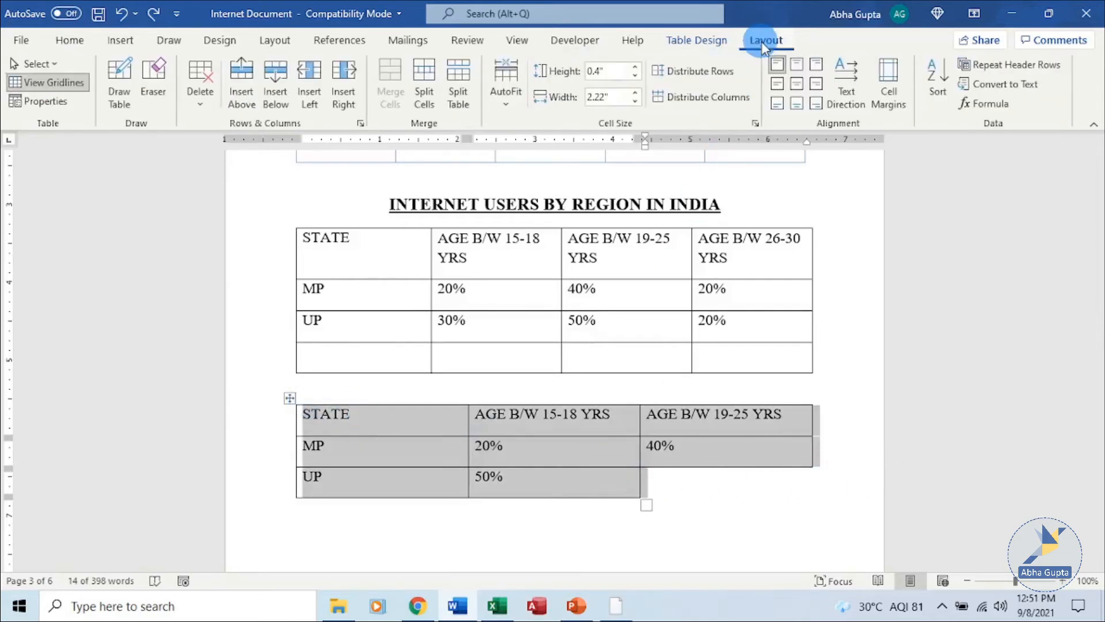
{"action": "left_click", "coordinate": [200, 92]}
{"action": "left_click", "coordinate": [506, 473]}
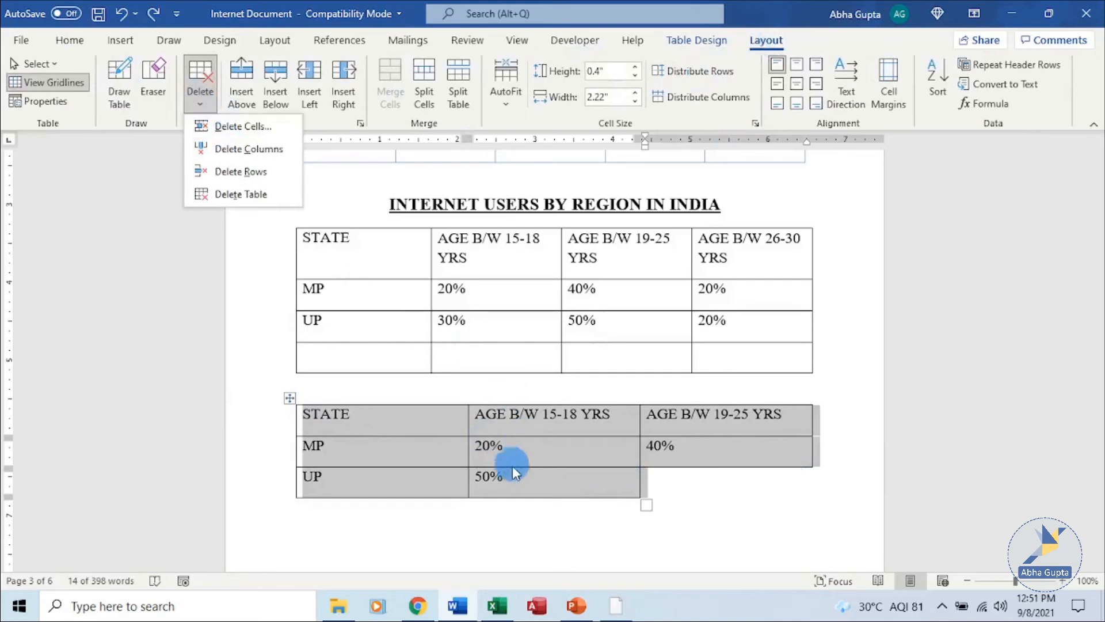
{"action": "left_click", "coordinate": [543, 448]}
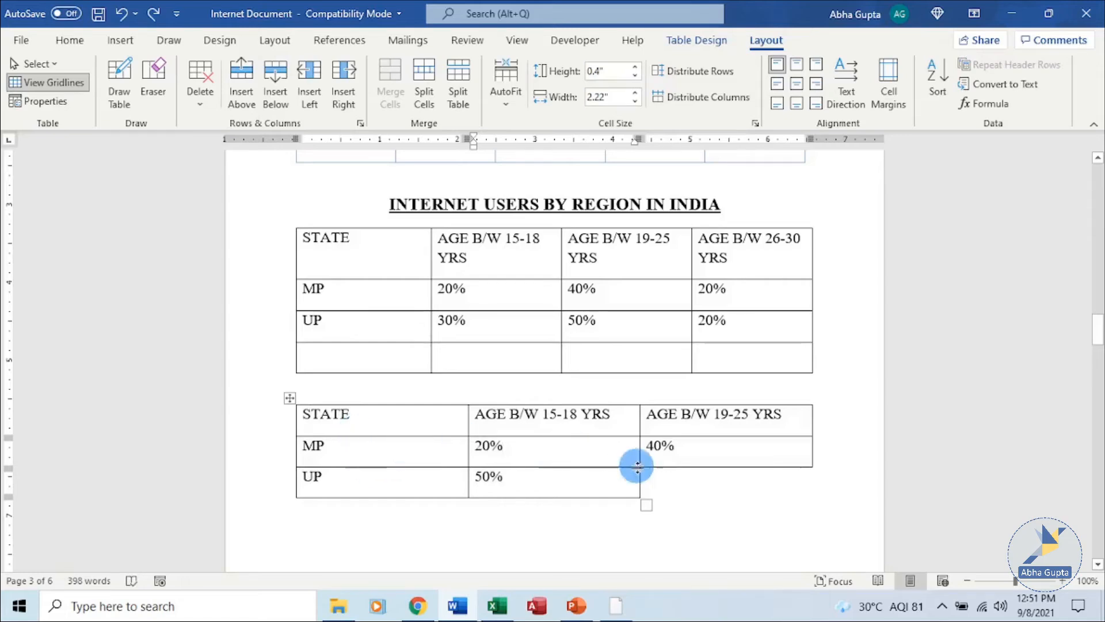
{"action": "left_click", "coordinate": [203, 109]}
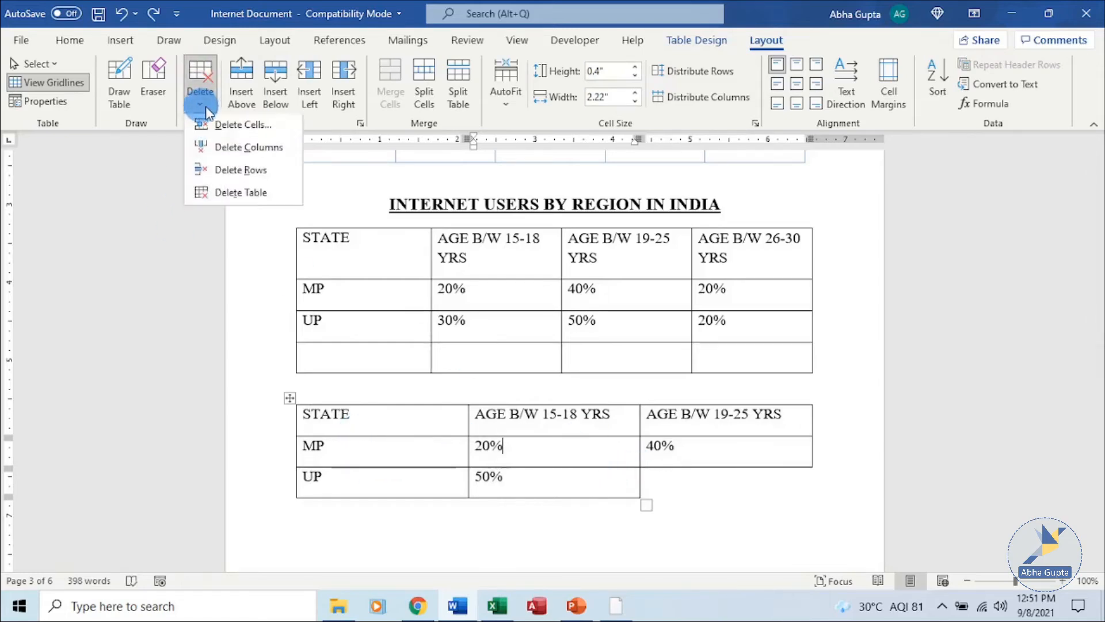
{"action": "left_click", "coordinate": [238, 203]}
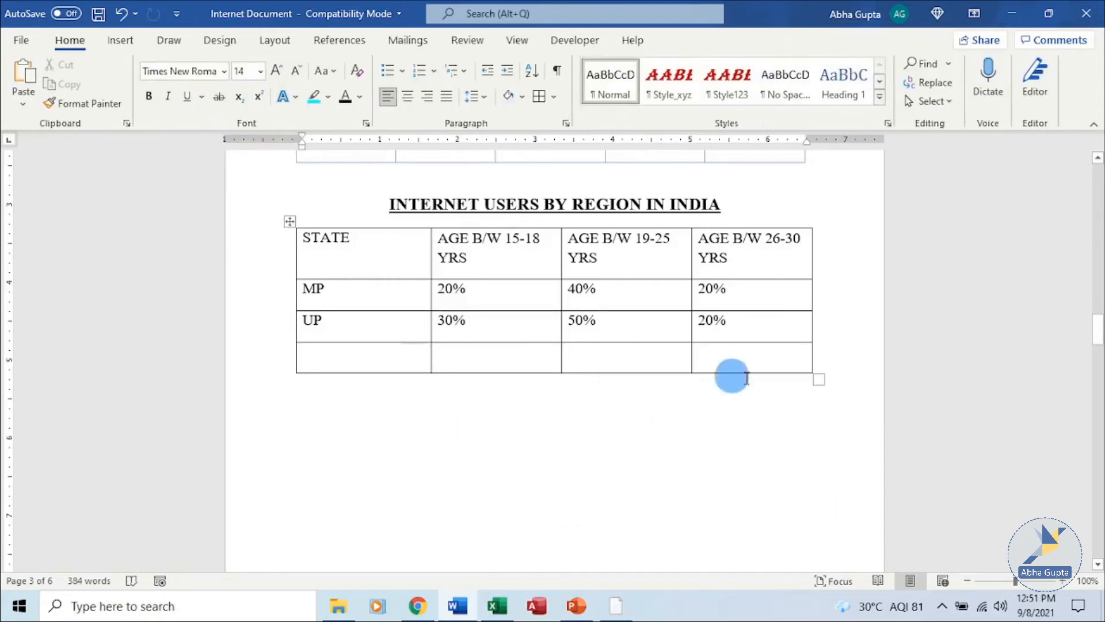
{"action": "scroll", "coordinate": [829, 316], "scroll_direction": "up", "scroll_amount": 3}
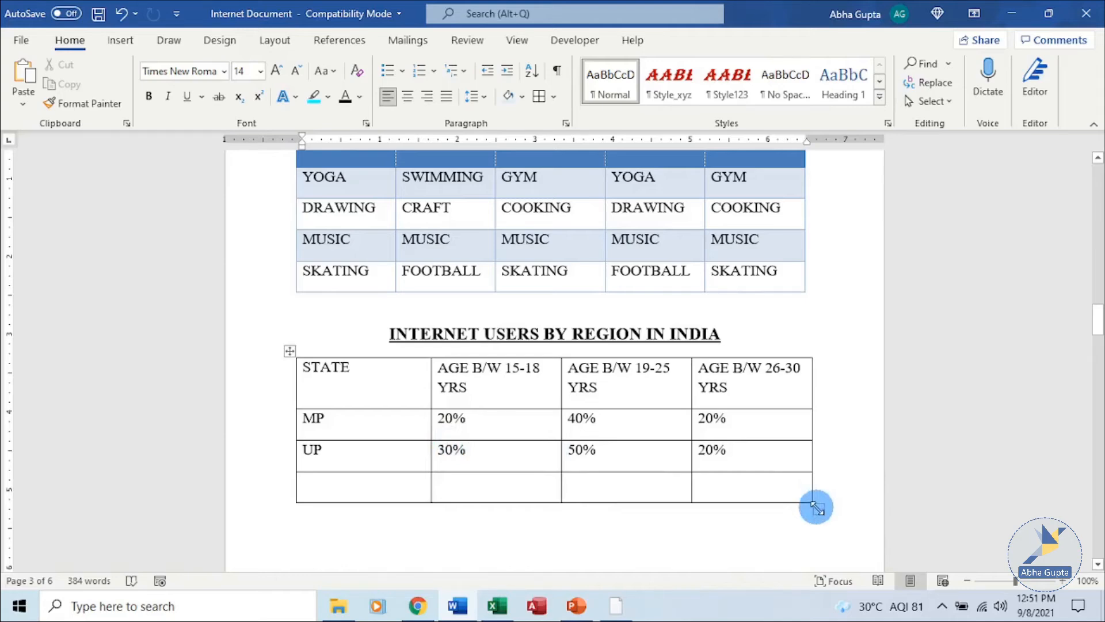
{"action": "left_click_drag", "start_coordinate": [816, 508], "coordinate": [737, 488]}
{"action": "key", "text": "ctrl+z"}
{"action": "left_click", "coordinate": [640, 482]}
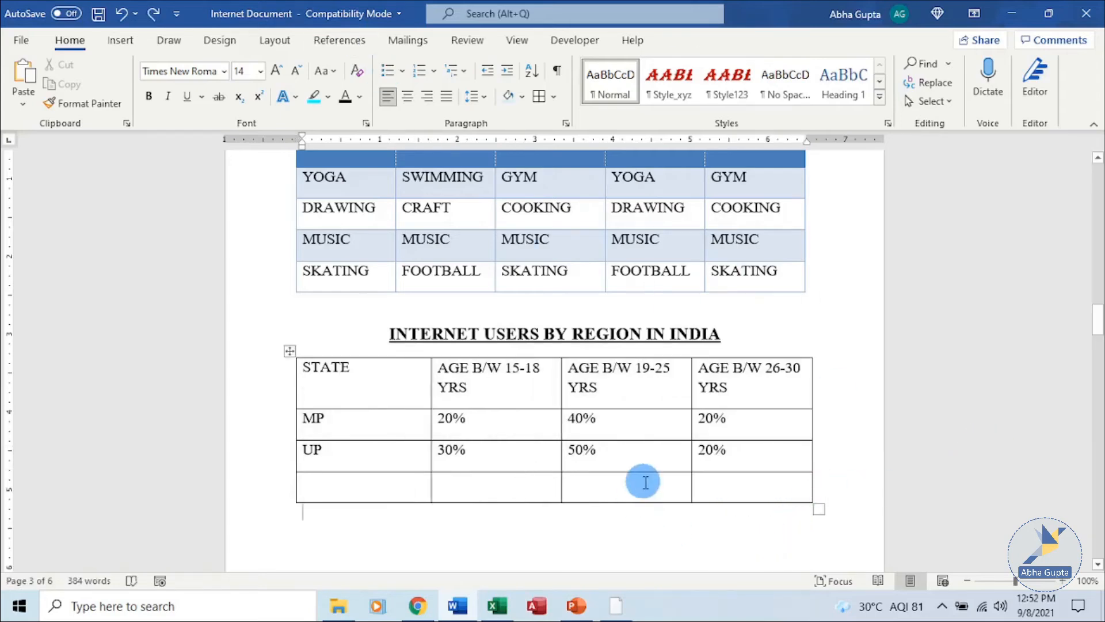
{"action": "left_click", "coordinate": [385, 413]}
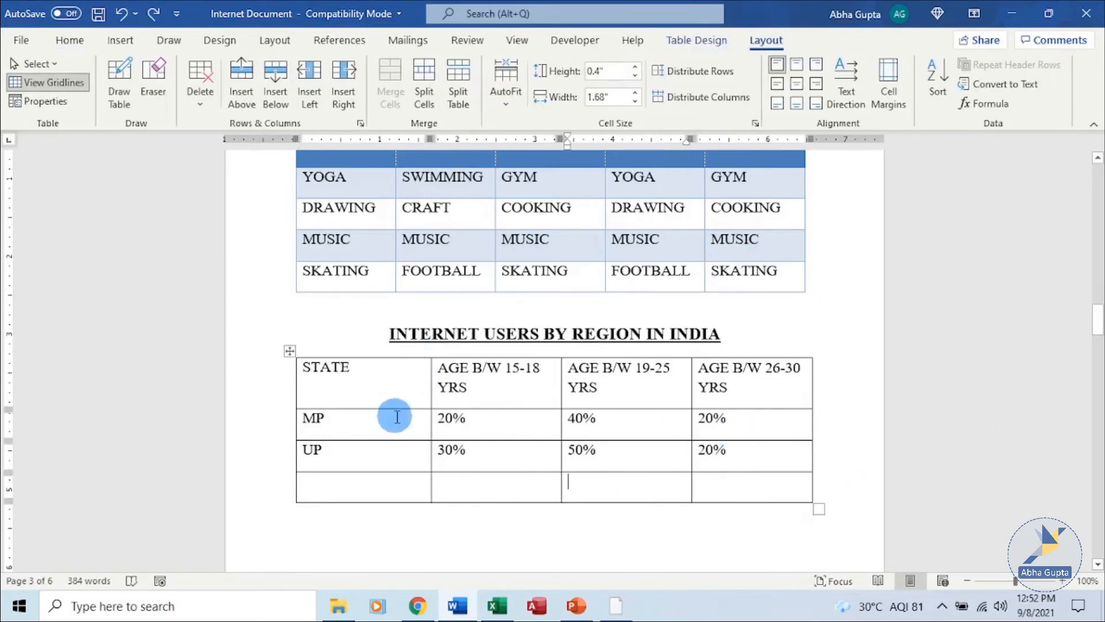
{"action": "left_click", "coordinate": [409, 418]}
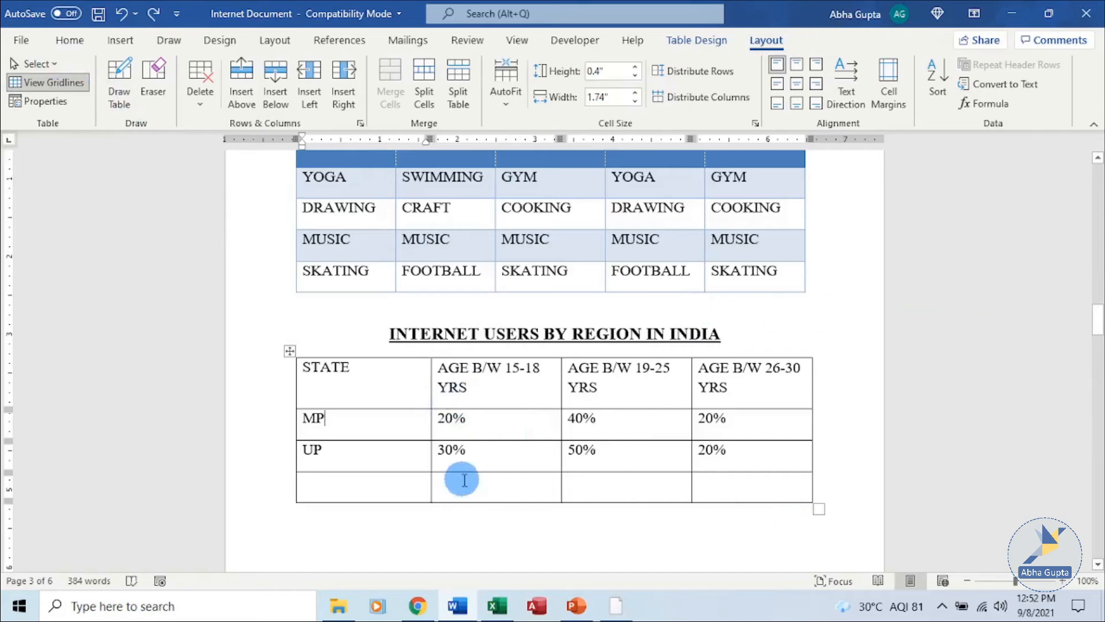
- Hand-draw a four-cell row below the table with three dividers, then erase its borders
{"action": "left_click", "coordinate": [119, 83]}
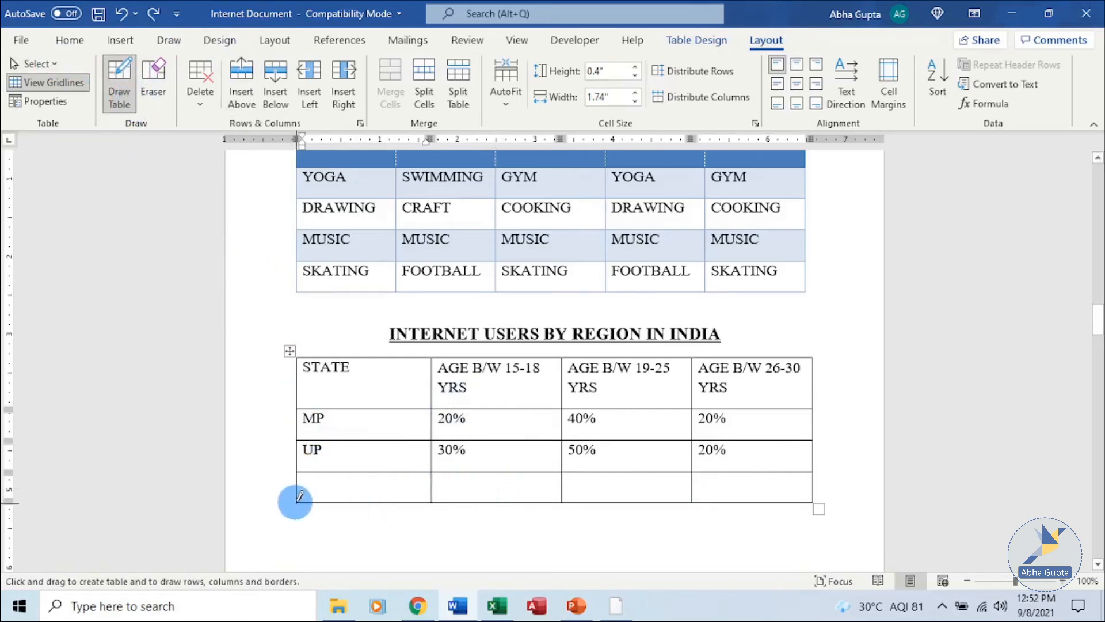
{"action": "mouse_move", "coordinate": [299, 497]}
{"action": "left_mouse_down"}
{"action": "mouse_move", "coordinate": [295, 518]}
{"action": "mouse_move", "coordinate": [358, 529]}
{"action": "mouse_move", "coordinate": [679, 542]}
{"action": "mouse_move", "coordinate": [802, 516]}
{"action": "mouse_move", "coordinate": [779, 517]}
{"action": "mouse_move", "coordinate": [774, 531]}
{"action": "left_mouse_up"}
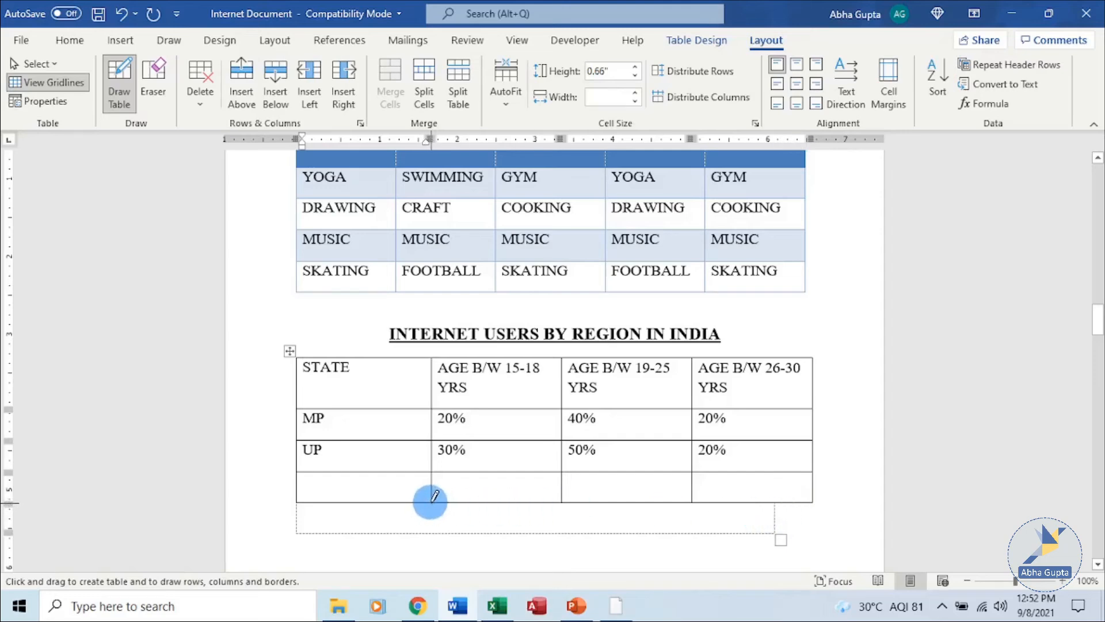
{"action": "left_click_drag", "start_coordinate": [434, 497], "coordinate": [434, 521]}
{"action": "left_click_drag", "start_coordinate": [562, 499], "coordinate": [563, 531]}
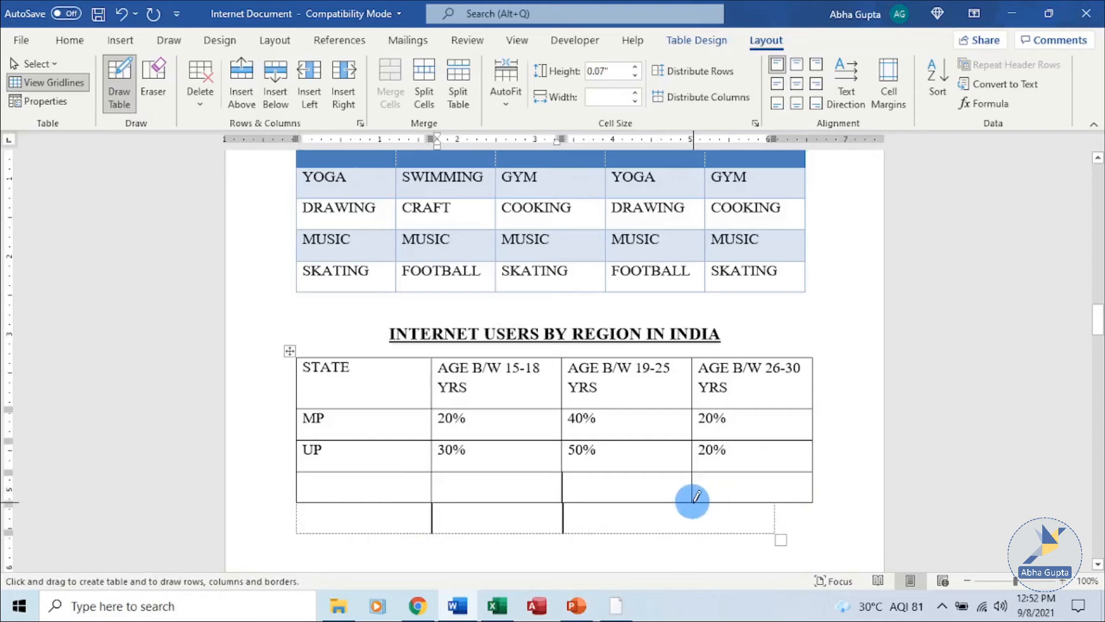
{"action": "left_click_drag", "start_coordinate": [693, 506], "coordinate": [693, 532]}
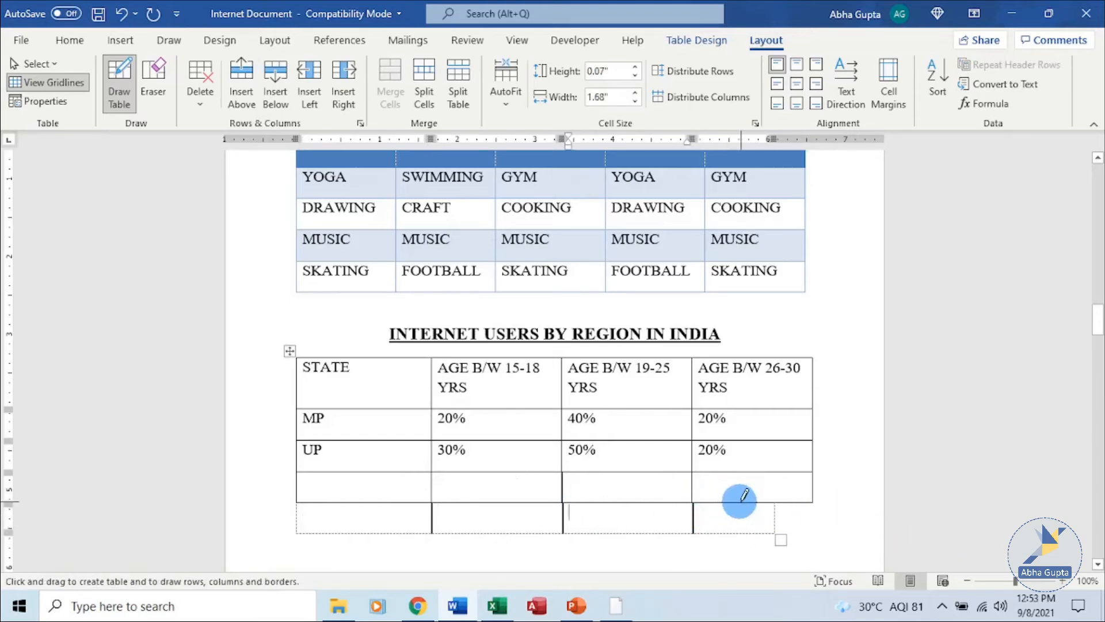
{"action": "left_click", "coordinate": [152, 76]}
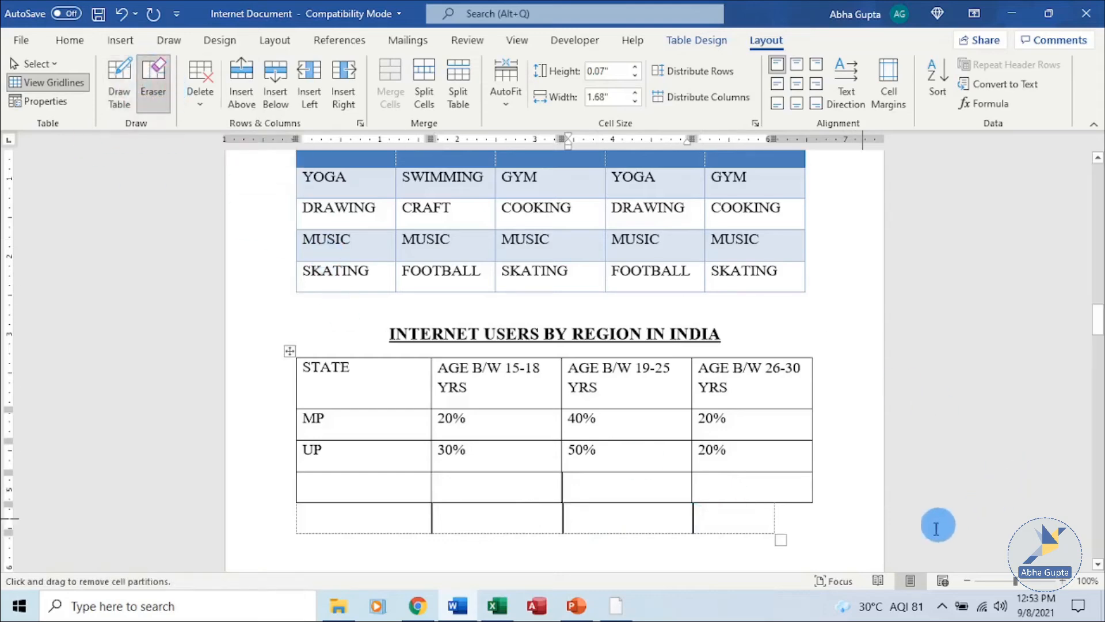
{"action": "left_click_drag", "start_coordinate": [781, 524], "coordinate": [479, 522]}
- Finish erasing the drawn bottom row and centre the STATE header cell
{"action": "left_click", "coordinate": [812, 524]}
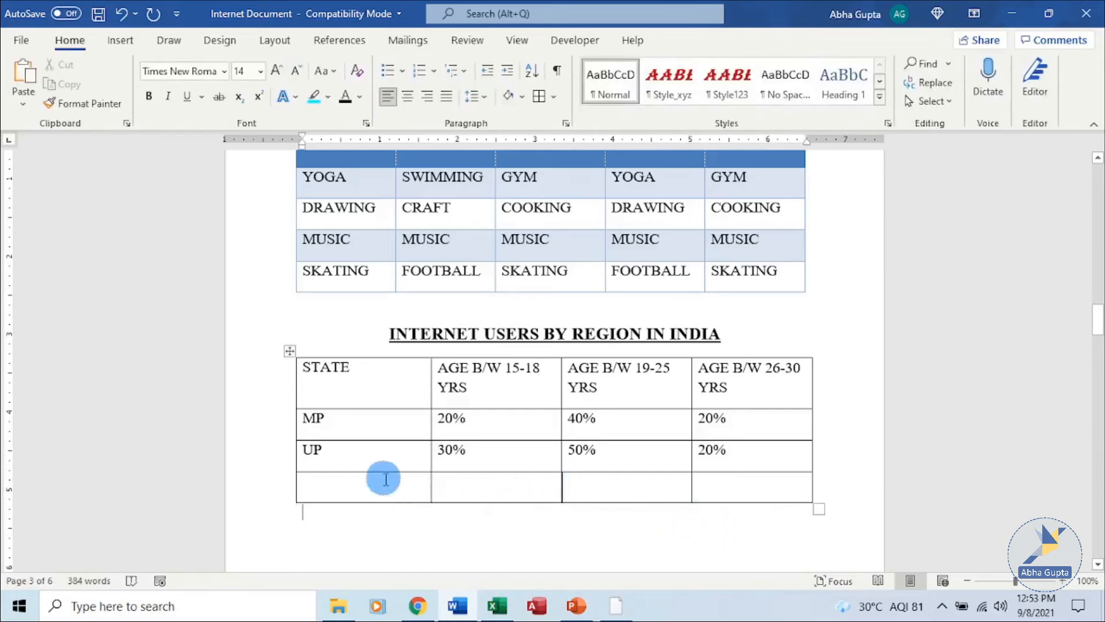
{"action": "left_click", "coordinate": [496, 468]}
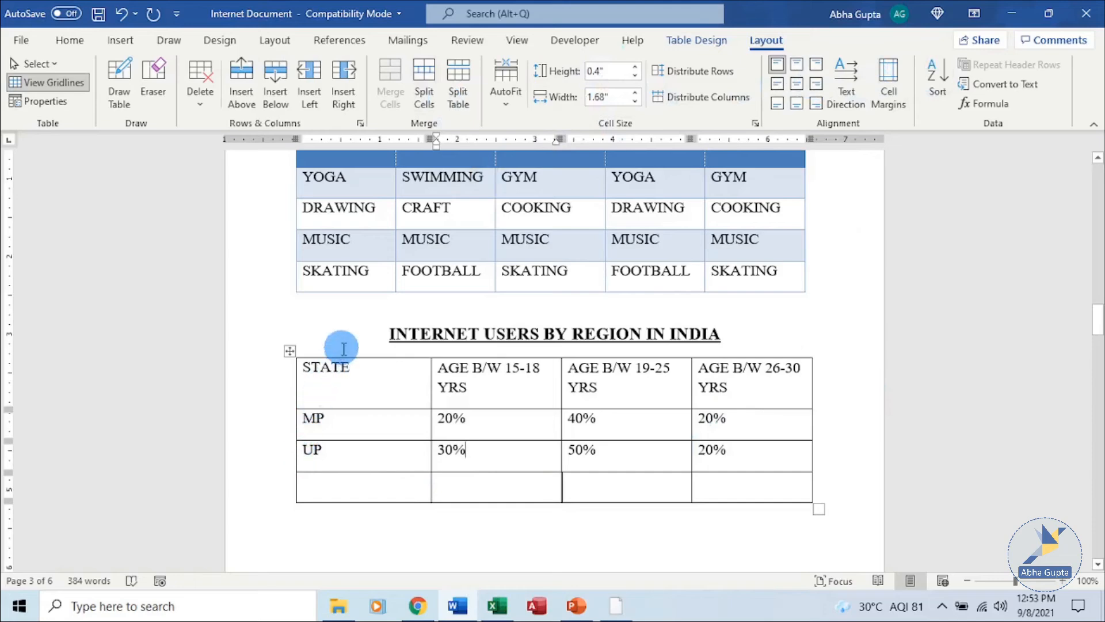
{"action": "left_click", "coordinate": [296, 375]}
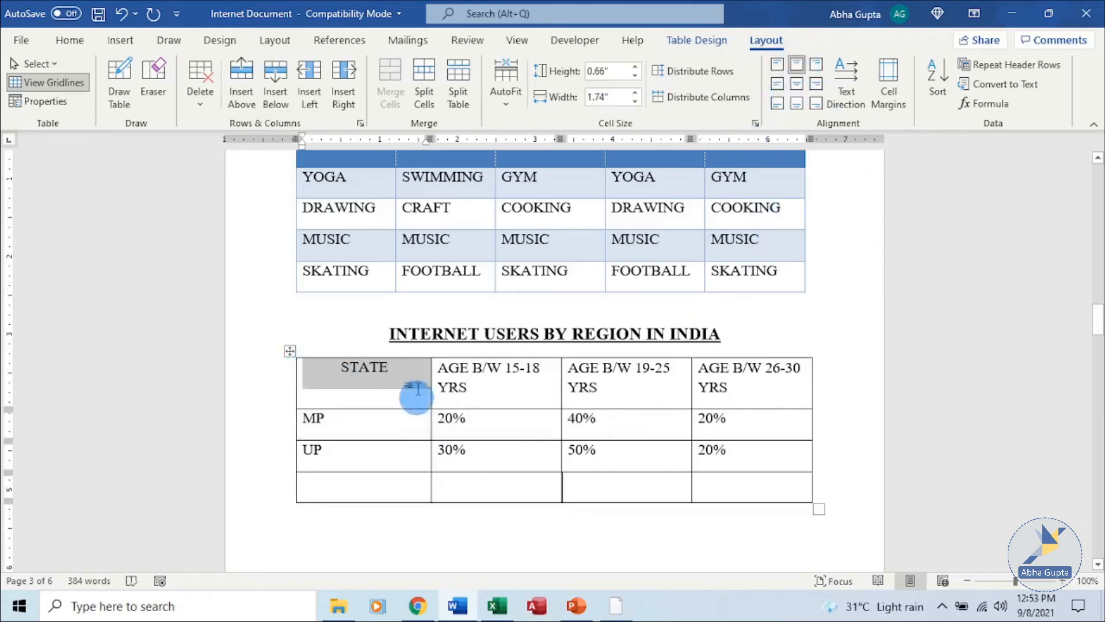
- Centre the AGE B/W 15-18 YRS header and right-align the AGE B/W 19-25 YRS header
{"action": "left_click", "coordinate": [470, 385]}
{"action": "left_click", "coordinate": [433, 387]}
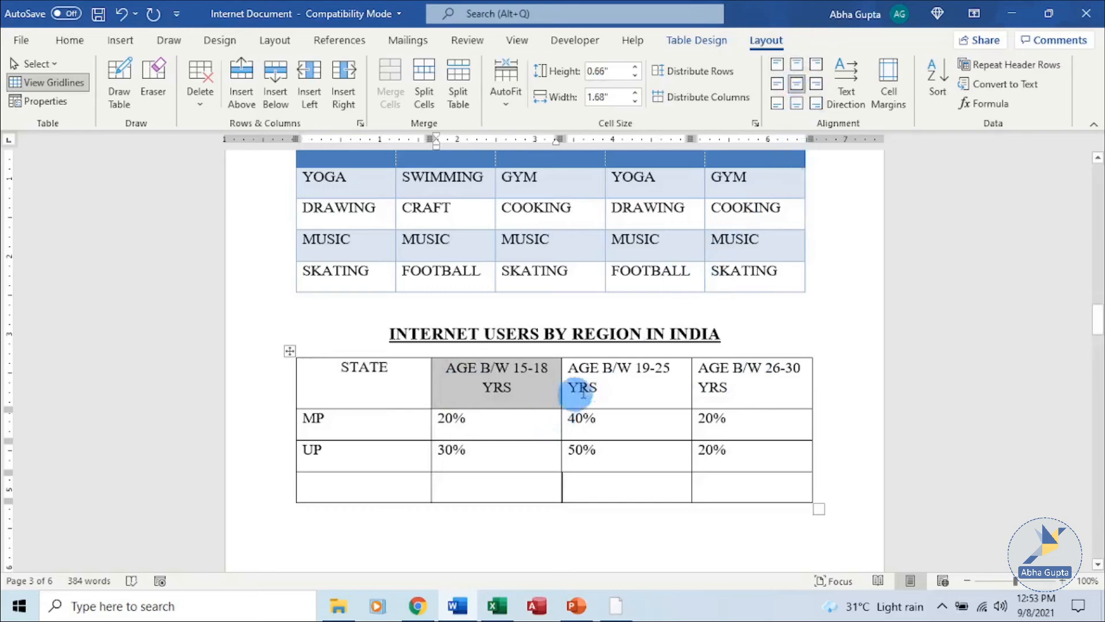
{"action": "left_click", "coordinate": [570, 382]}
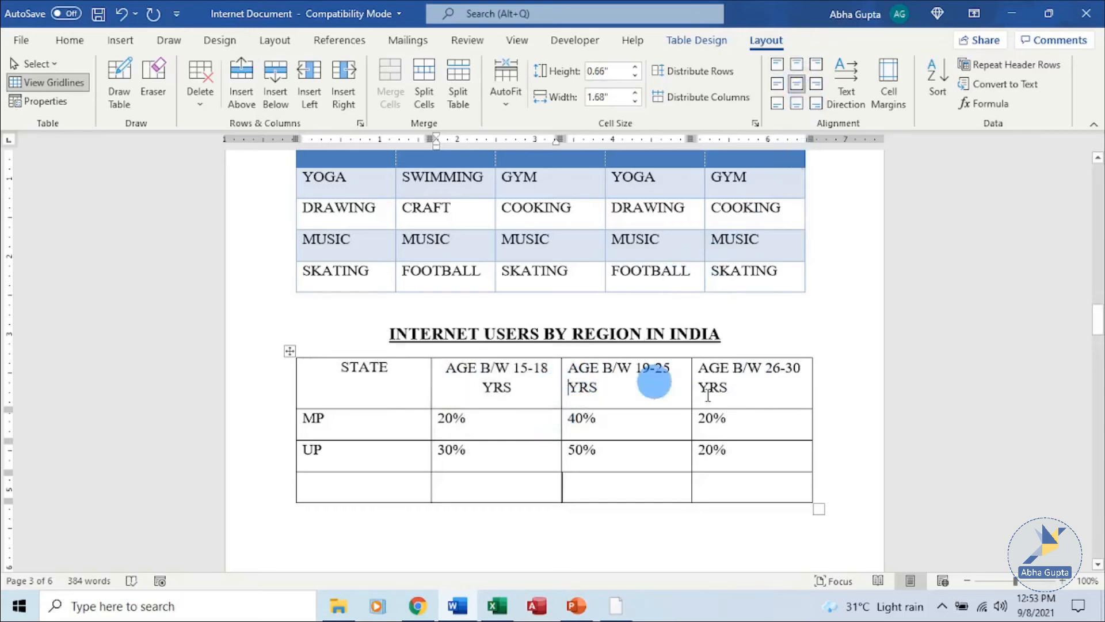
{"action": "left_click", "coordinate": [564, 388]}
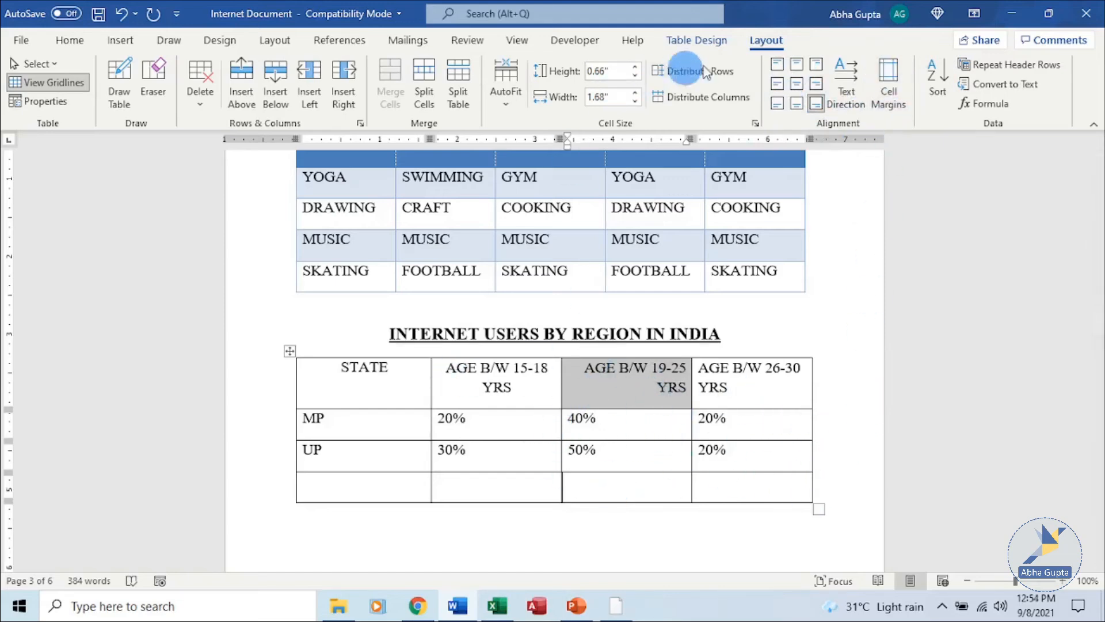
- Undo the alignments so STATE and age headers are left-aligned, then expand Table Styles
{"action": "left_click", "coordinate": [699, 39]}
{"action": "key", "text": "ctrl+z"}
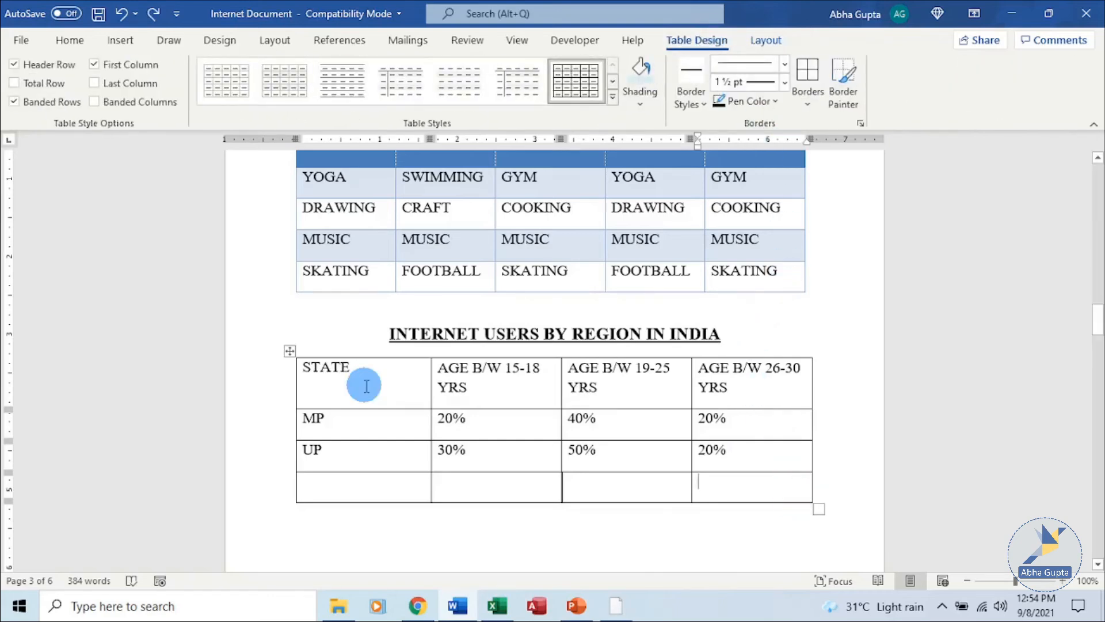
{"action": "left_click", "coordinate": [367, 384]}
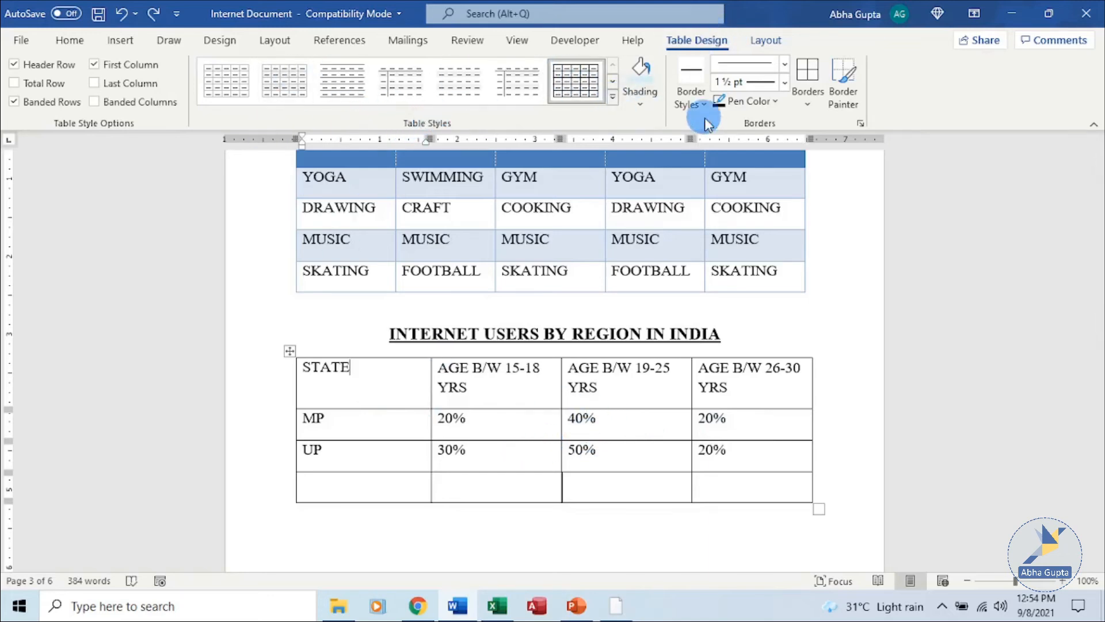
{"action": "left_click", "coordinate": [613, 101]}
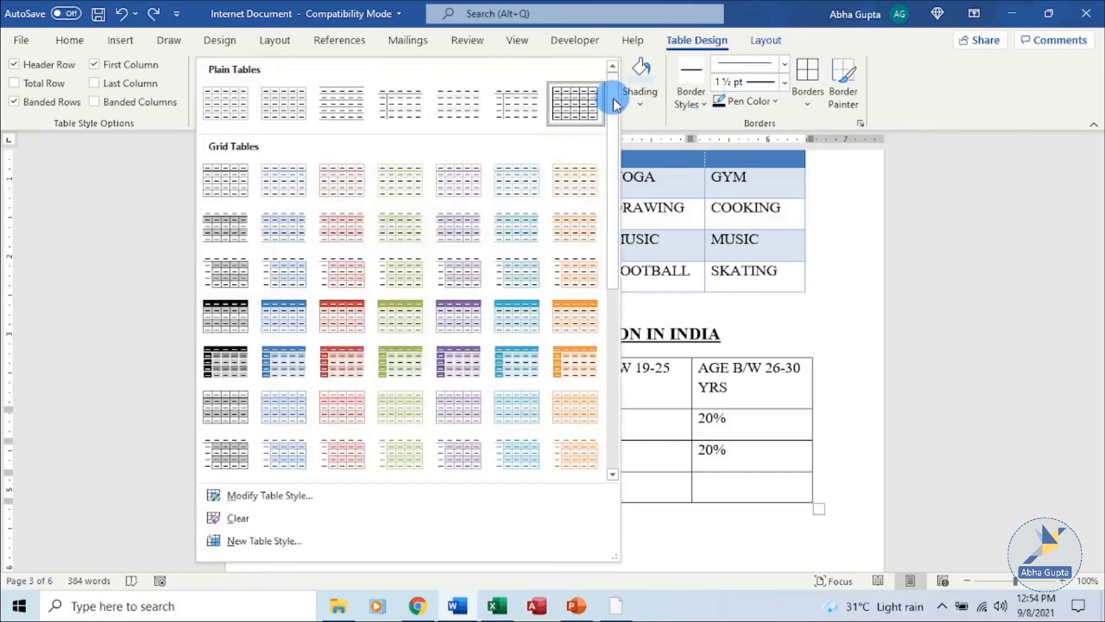